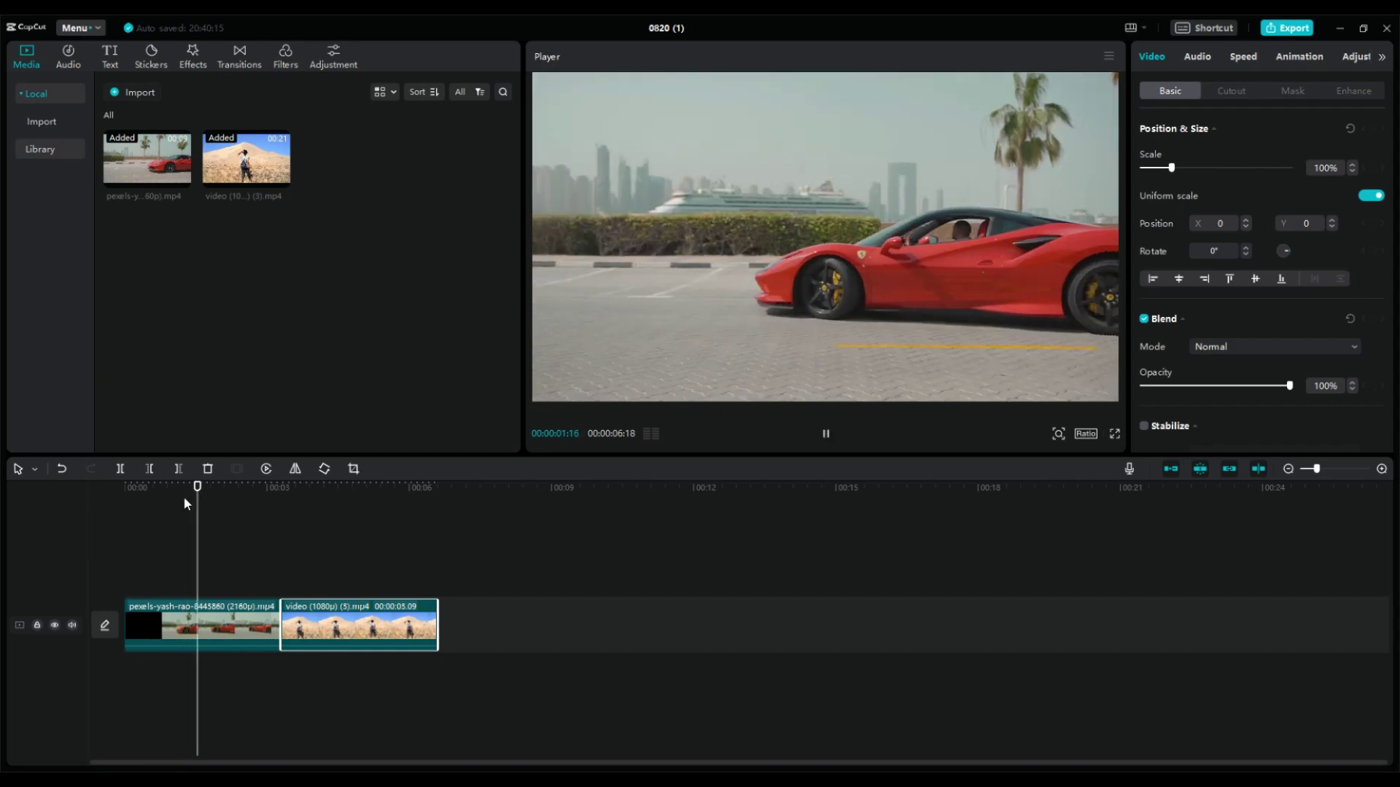
# - Fade out the car clip with opacity keyframes from 100% at 00:00:02:15 to 0% at its end
pyautogui.moveTo(184, 496); pyautogui.dragTo(235, 495)
pyautogui.click(250, 618)
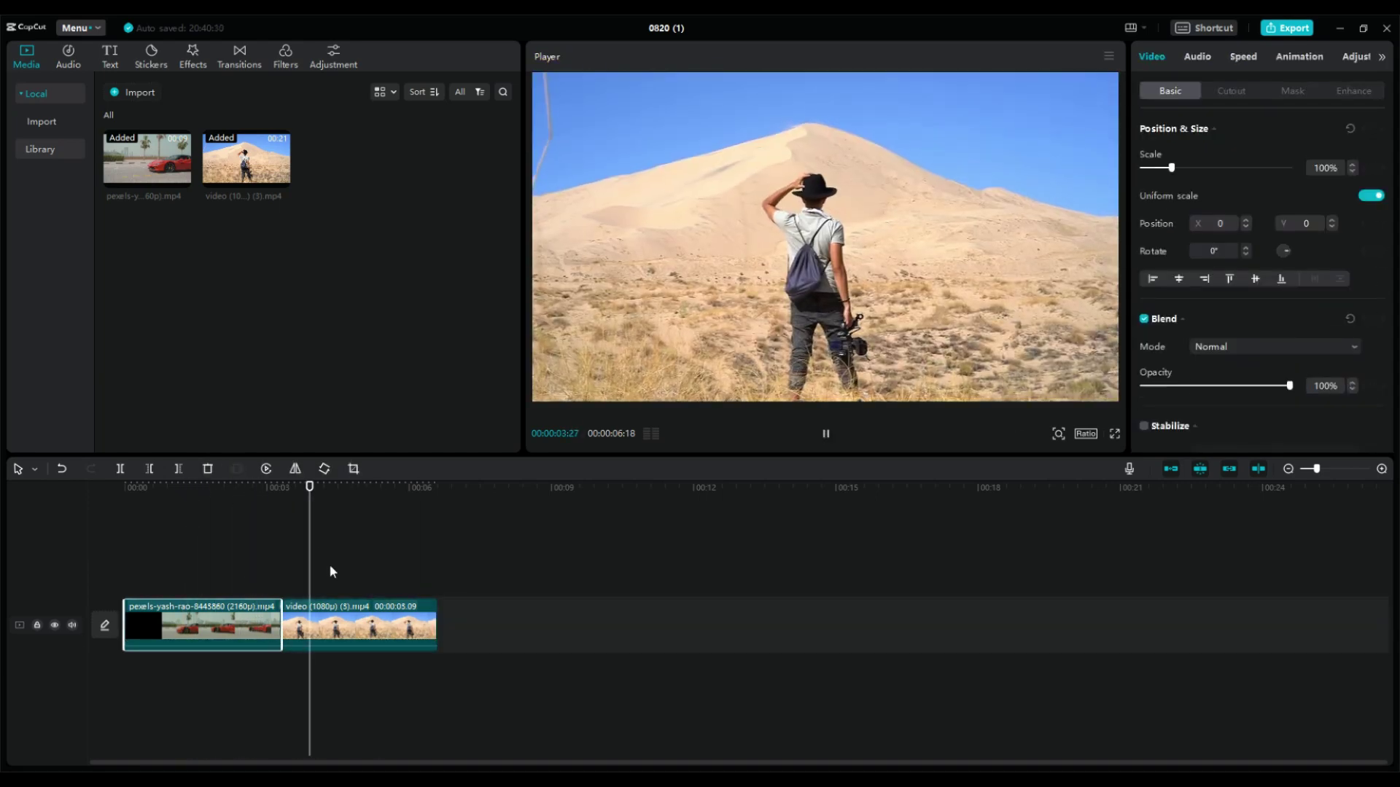
pyautogui.press('space')
pyautogui.click(245, 489)
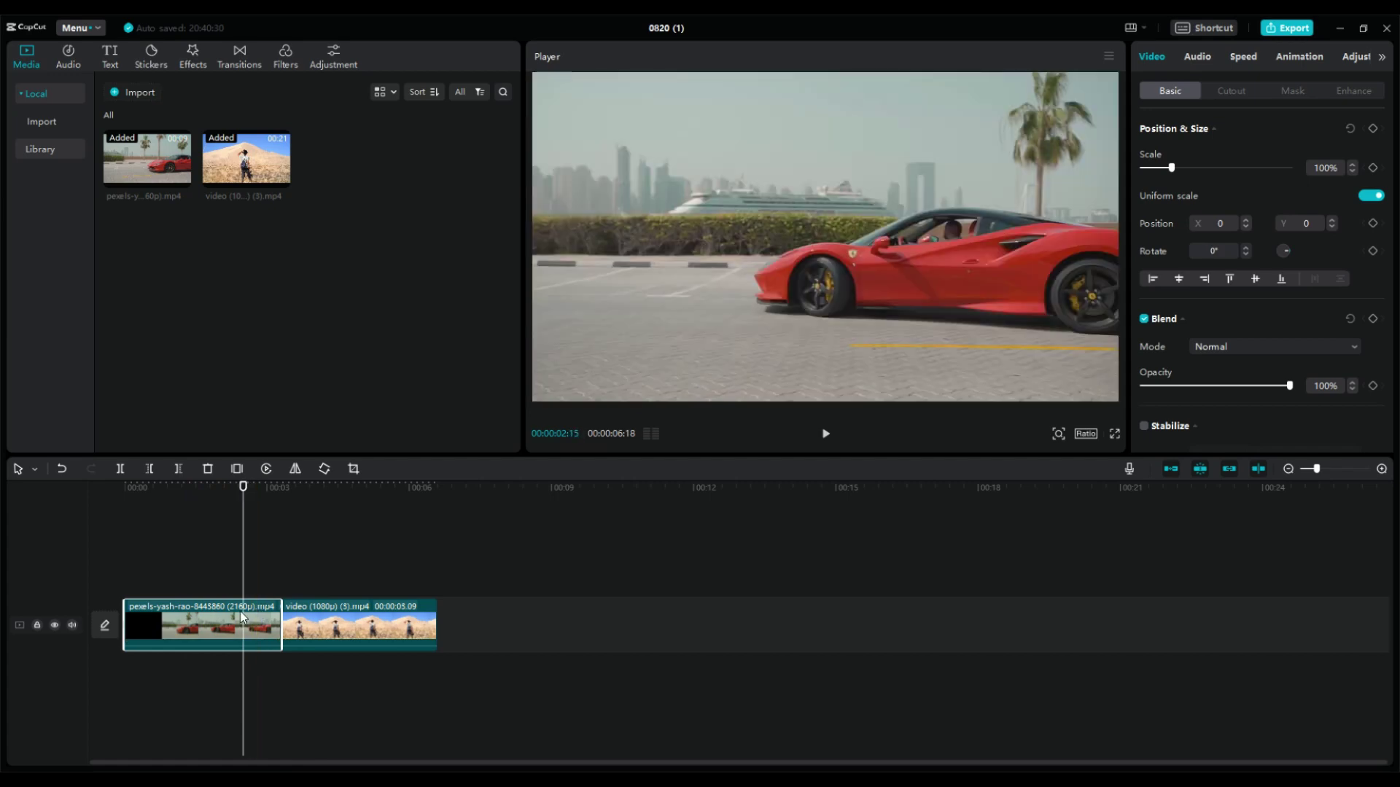
pyautogui.click(1372, 386)
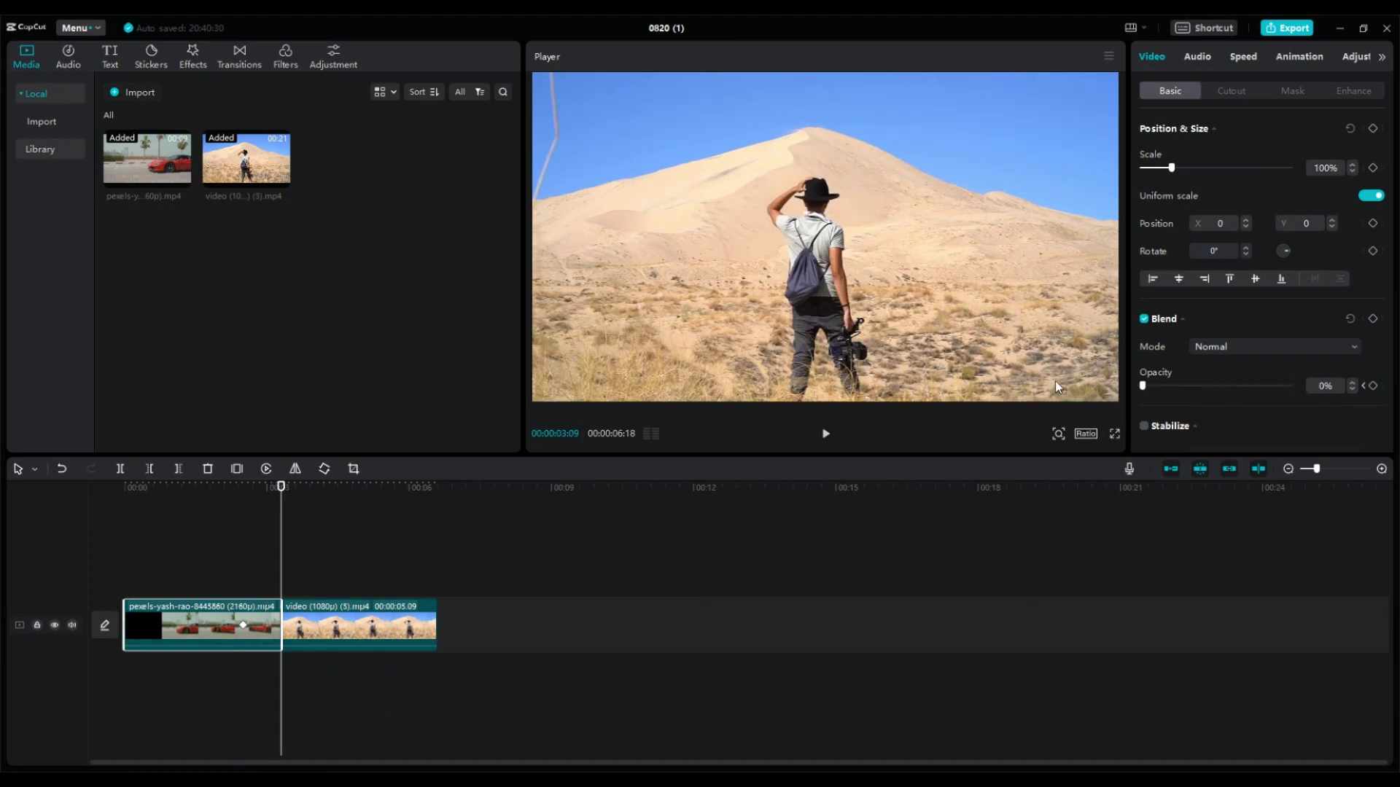
pyautogui.moveTo(282, 487); pyautogui.dragTo(282, 488)
# - Fade in the desert clip with opacity keyframes from 0% at its start to 100% about a second in
pyautogui.click(309, 609)
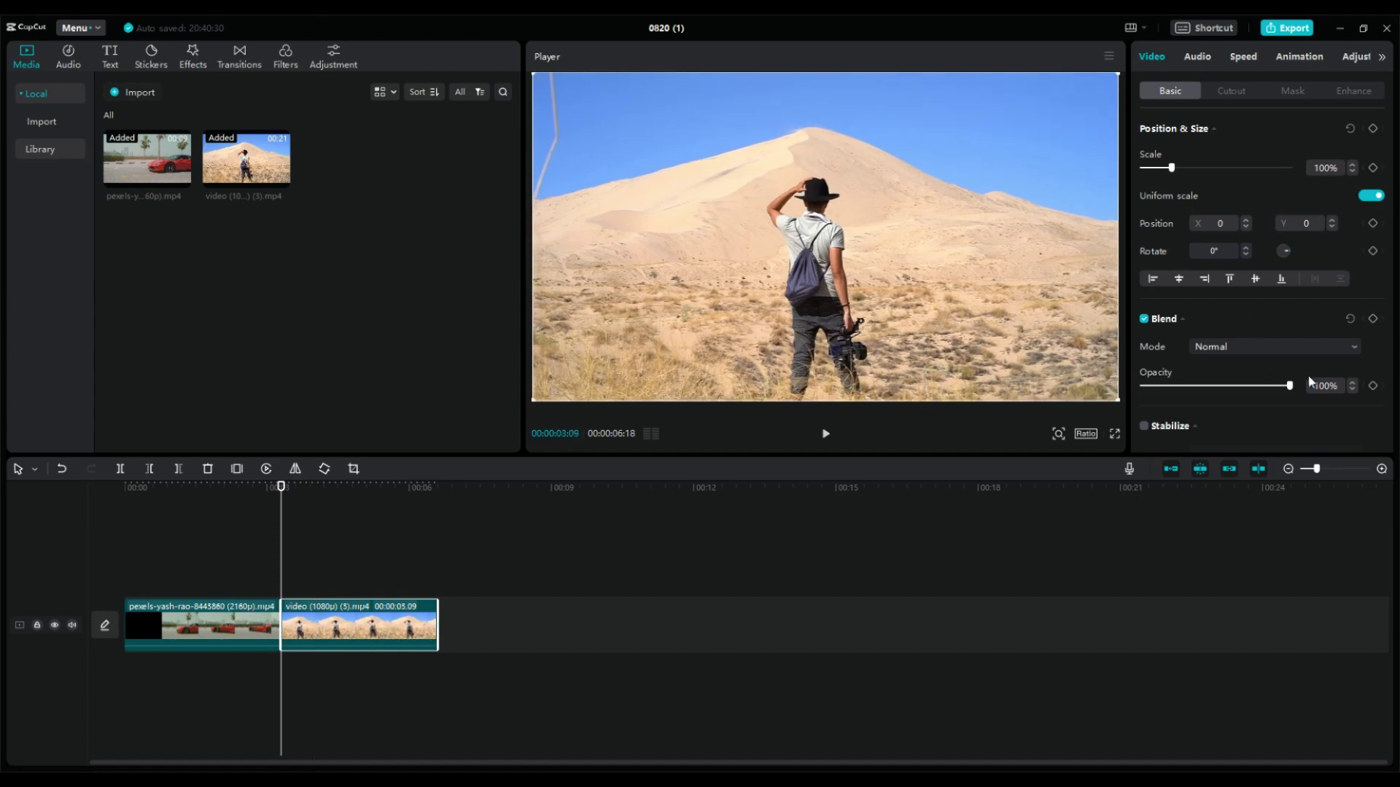
pyautogui.moveTo(1283, 391); pyautogui.dragTo(1060, 405)
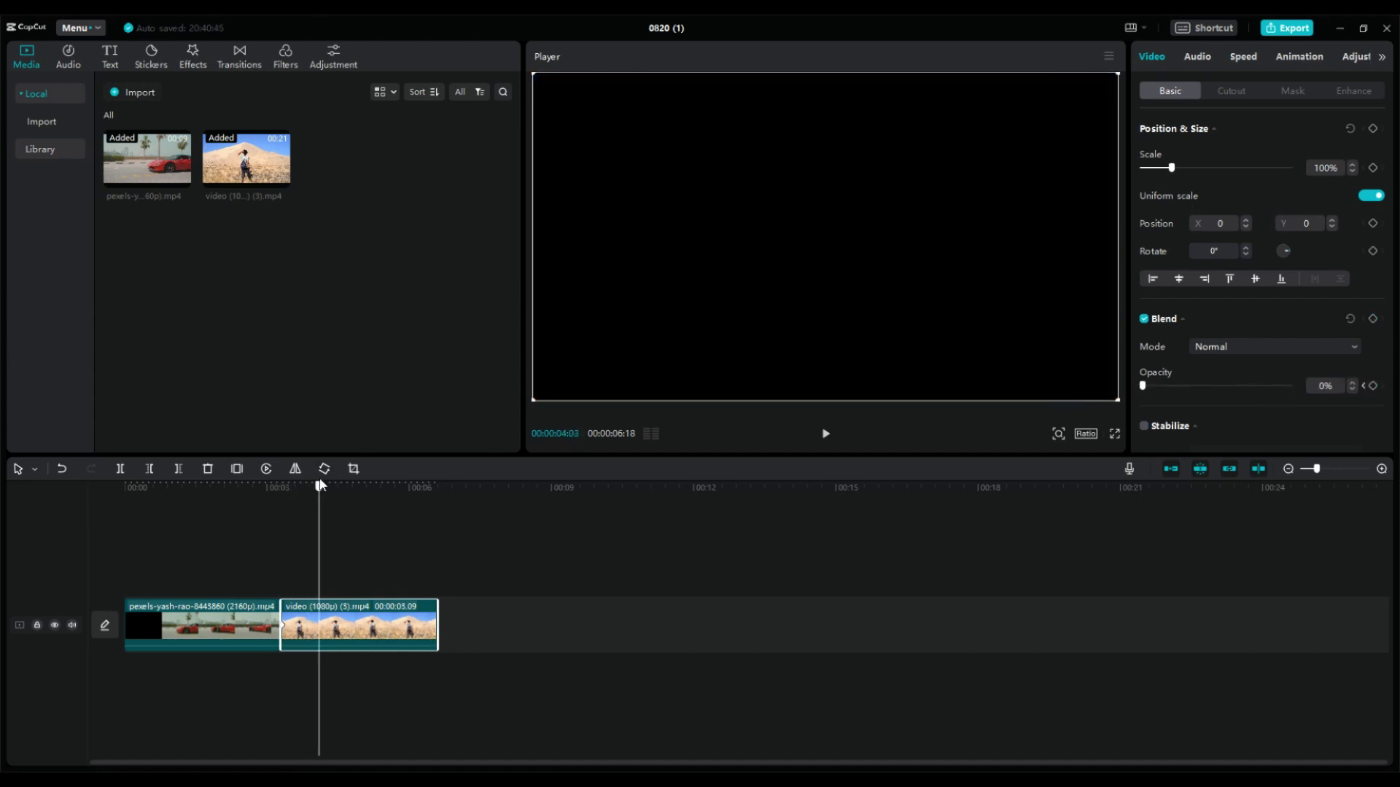
pyautogui.moveTo(1259, 386); pyautogui.dragTo(1365, 383)
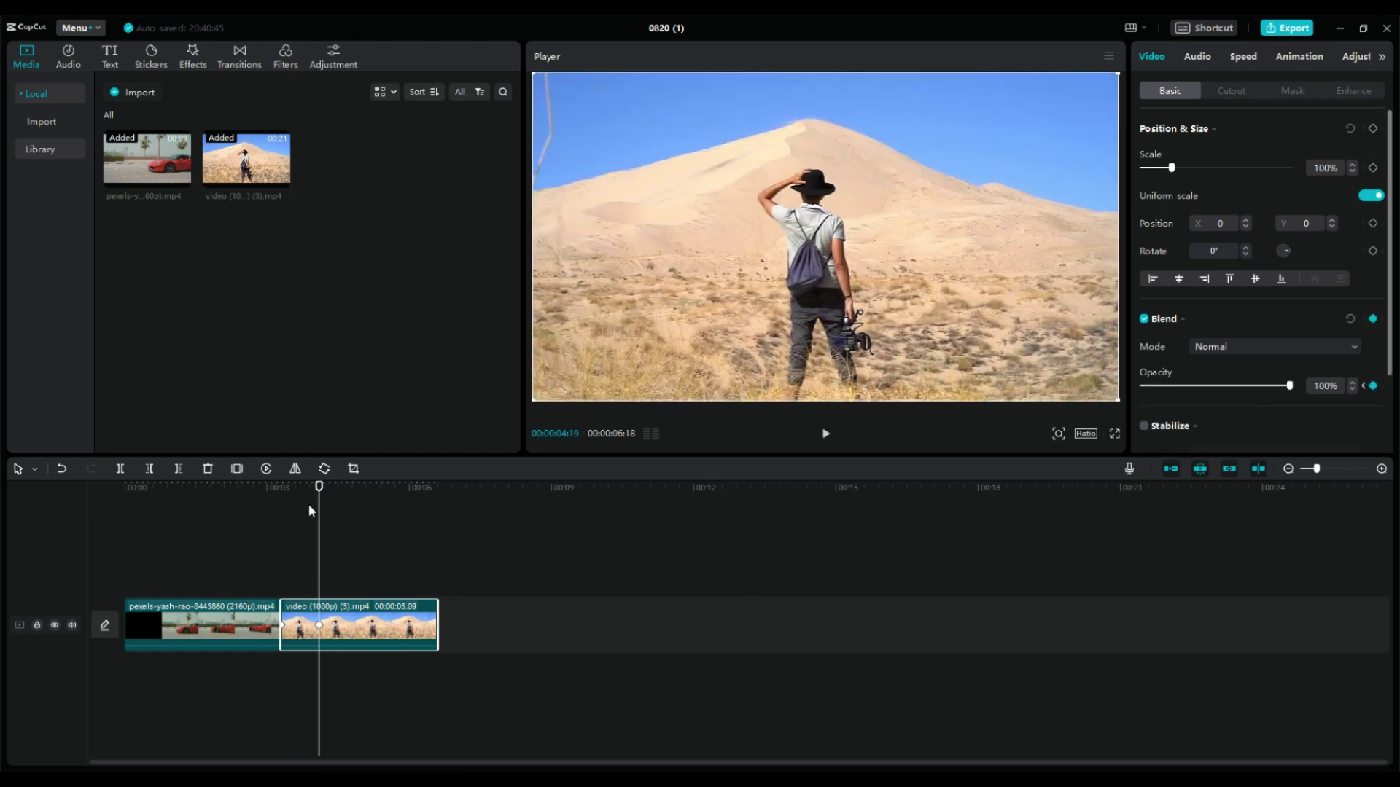
# - Play back the fade between the car clip and the desert clip
pyautogui.moveTo(313, 495); pyautogui.dragTo(204, 497)
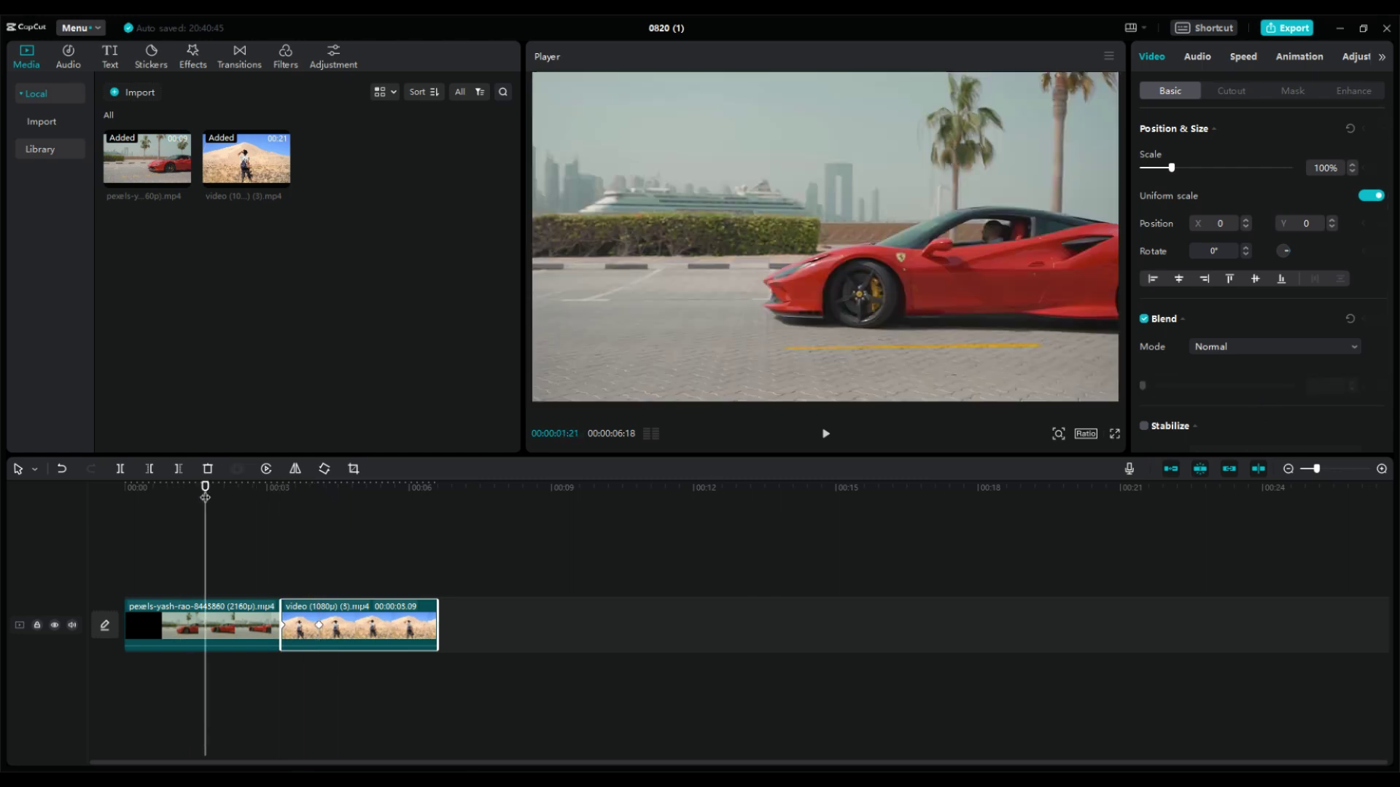
pyautogui.press('space')
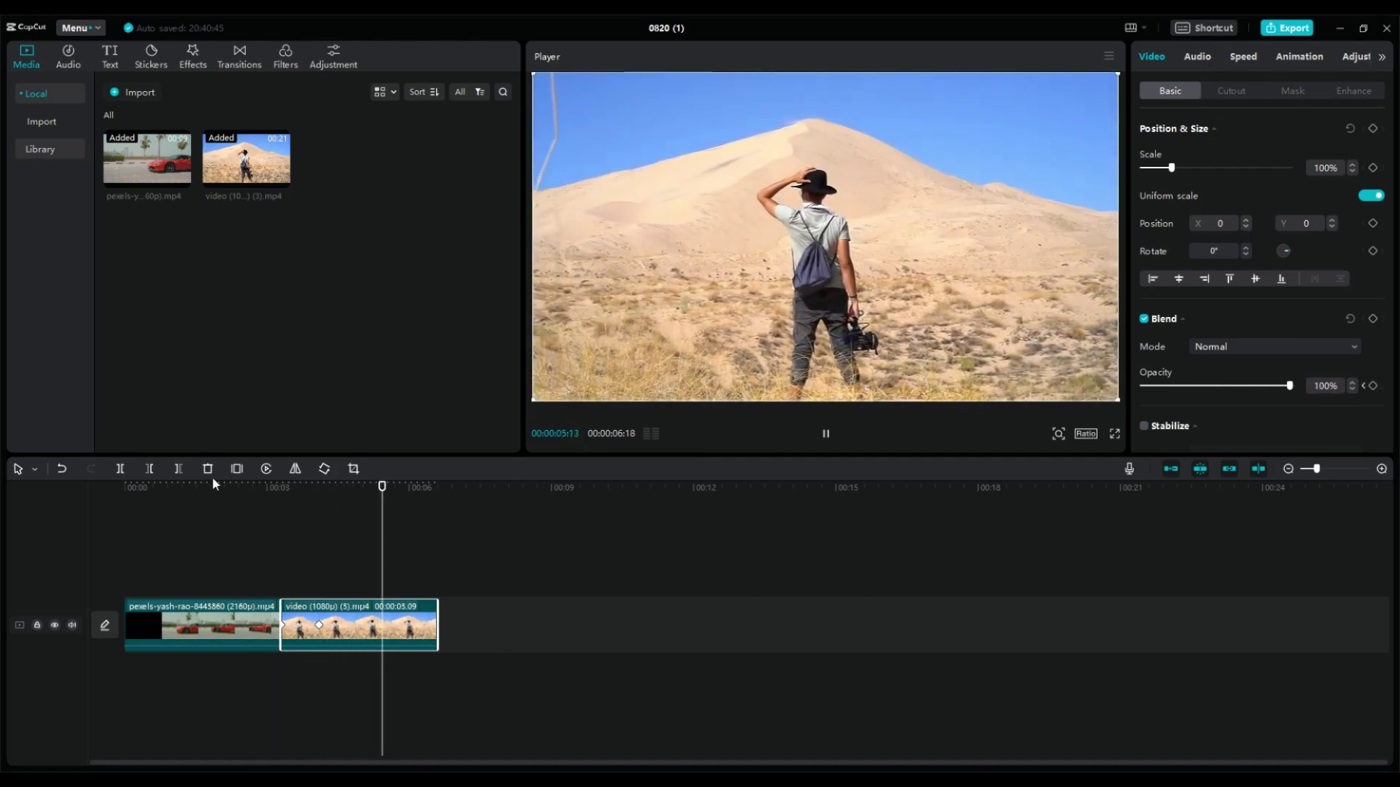
pyautogui.click(218, 487)
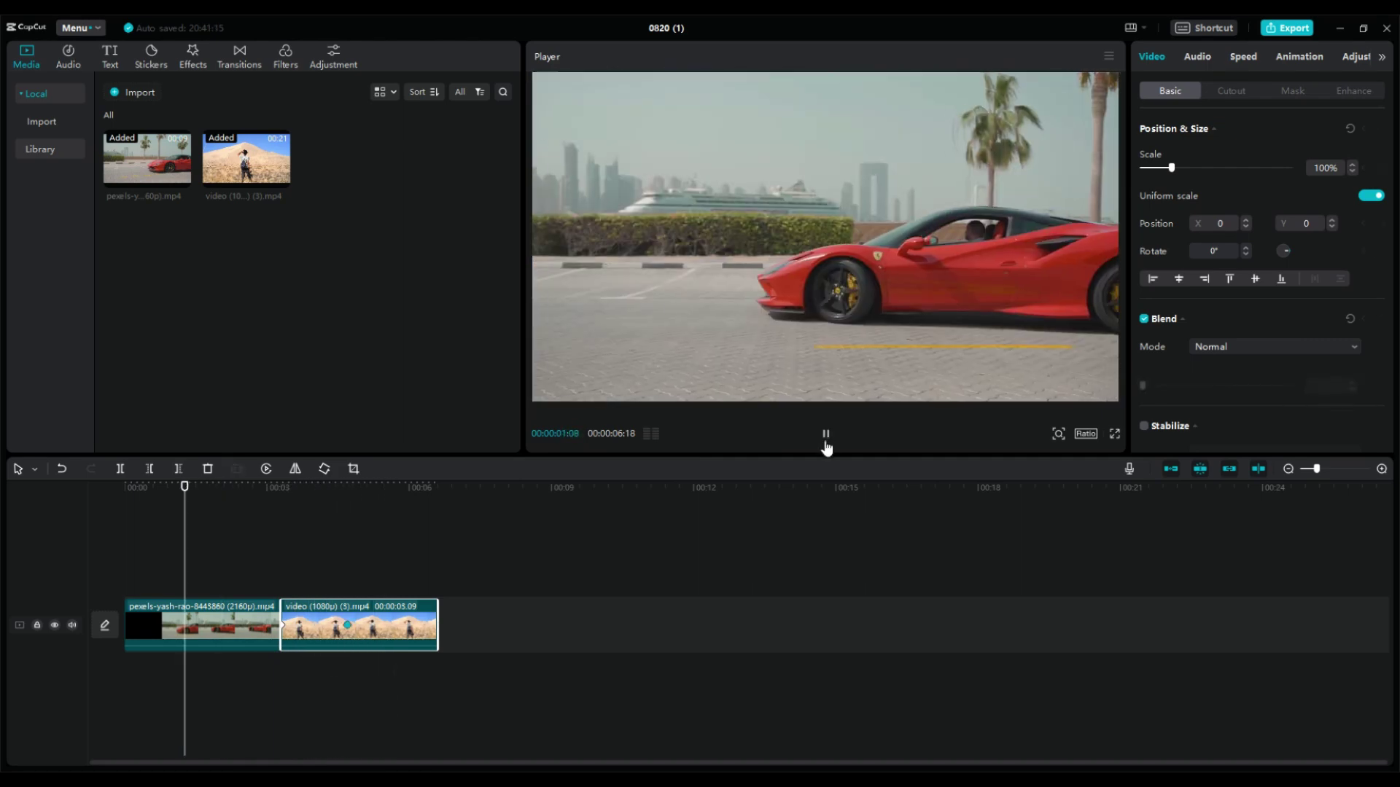
pyautogui.click(824, 440)
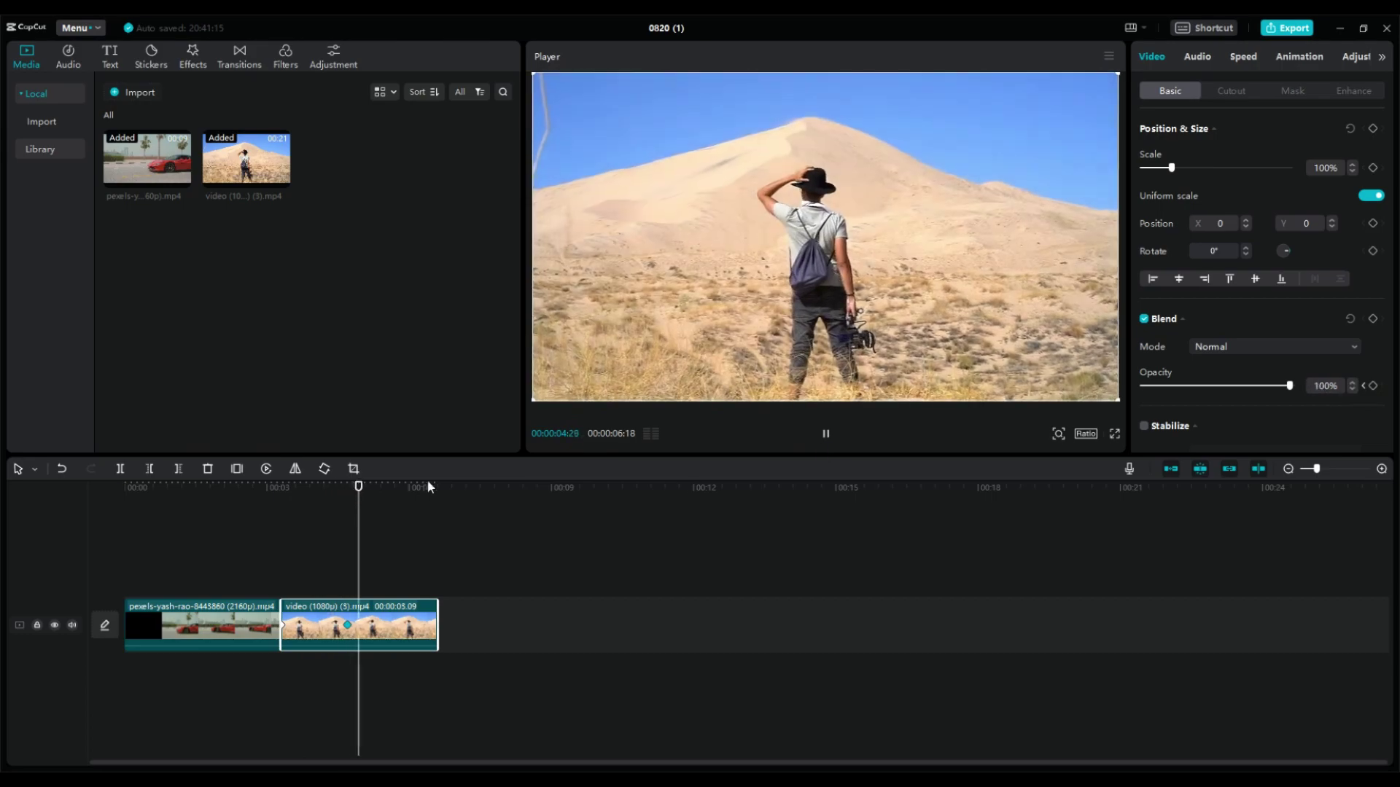
pyautogui.click(260, 500)
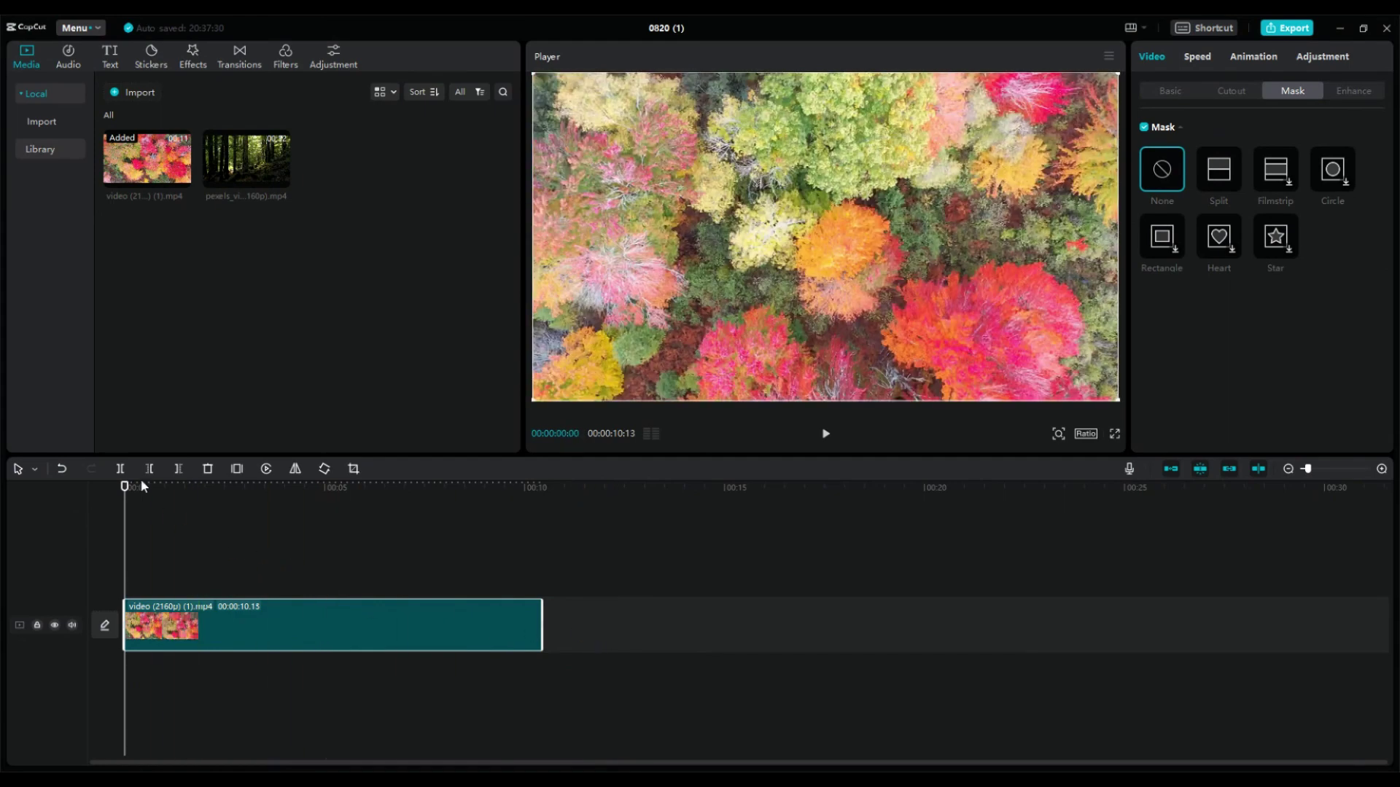
# - Trim the autumn trees clip to 00:00:03:24 and place the forest clip on a track above it
pyautogui.click(278, 500)
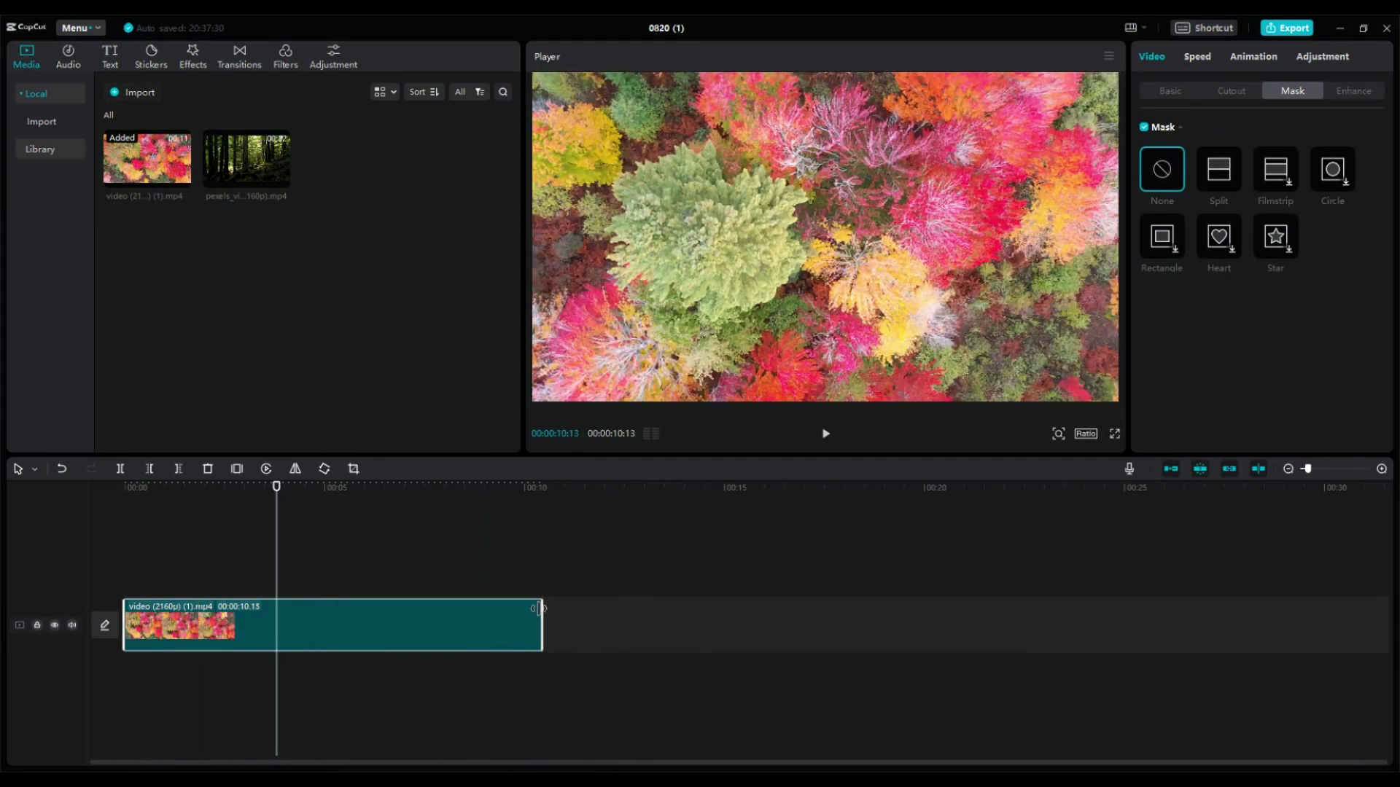
pyautogui.moveTo(539, 608); pyautogui.dragTo(280, 609)
pyautogui.moveTo(233, 145); pyautogui.dragTo(255, 571)
# - Split the forest clip and delete its remainder, keeping the first 00:00:04:10
pyautogui.click(291, 489)
pyautogui.moveTo(312, 496); pyautogui.dragTo(424, 503)
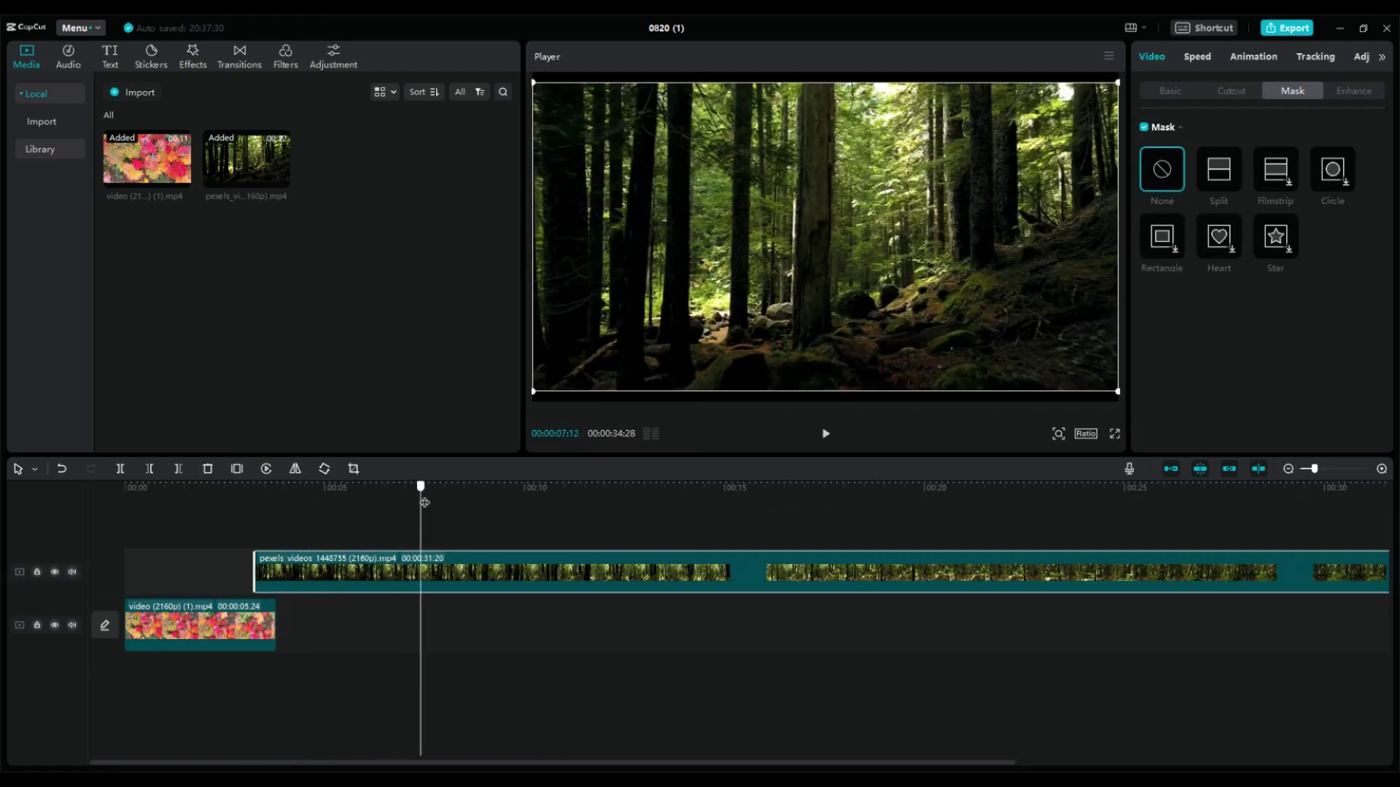
pyautogui.click(120, 469)
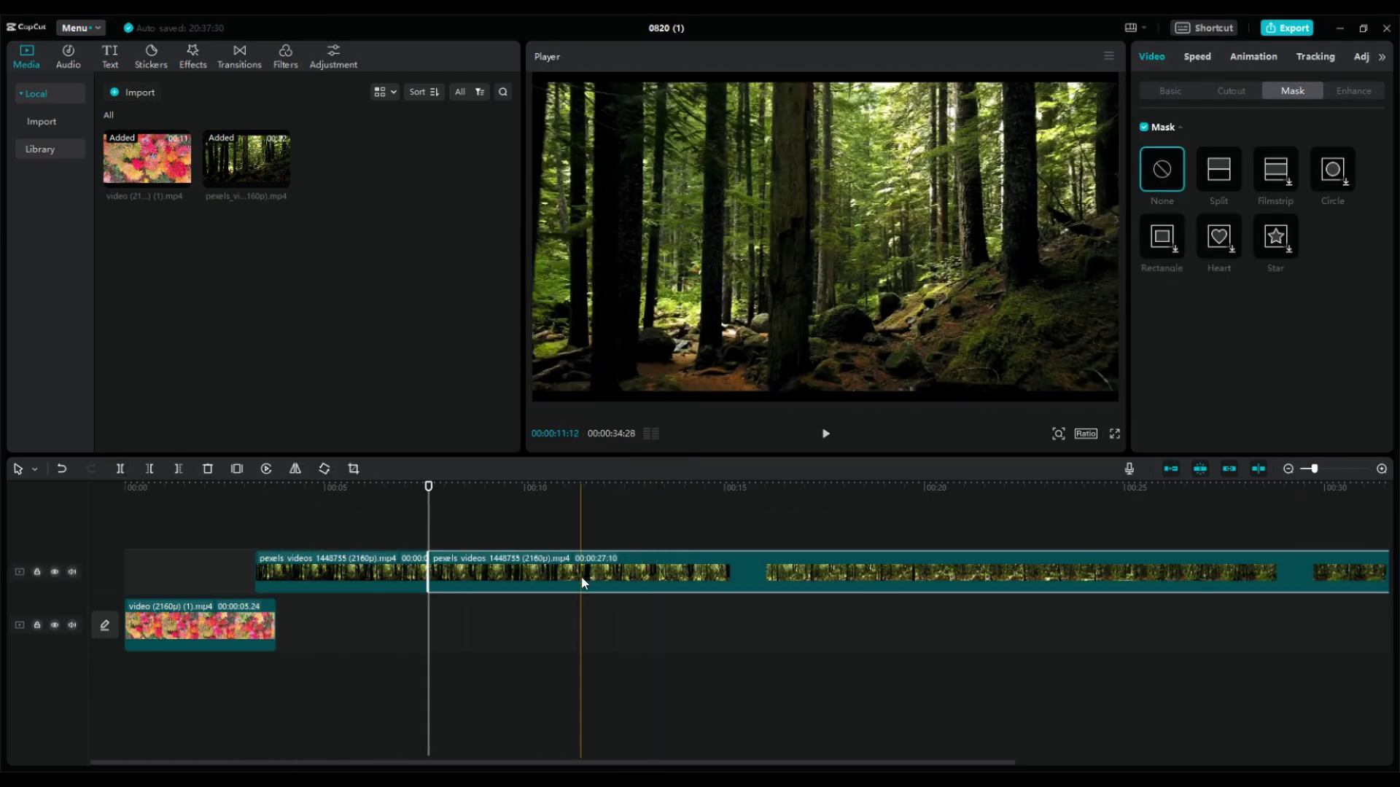
pyautogui.press('Delete')
# - Shorten the forest clip and position it to start at 00:00:03:02, overlapping the end of the autumn trees clip
pyautogui.moveTo(328, 576); pyautogui.dragTo(182, 566)
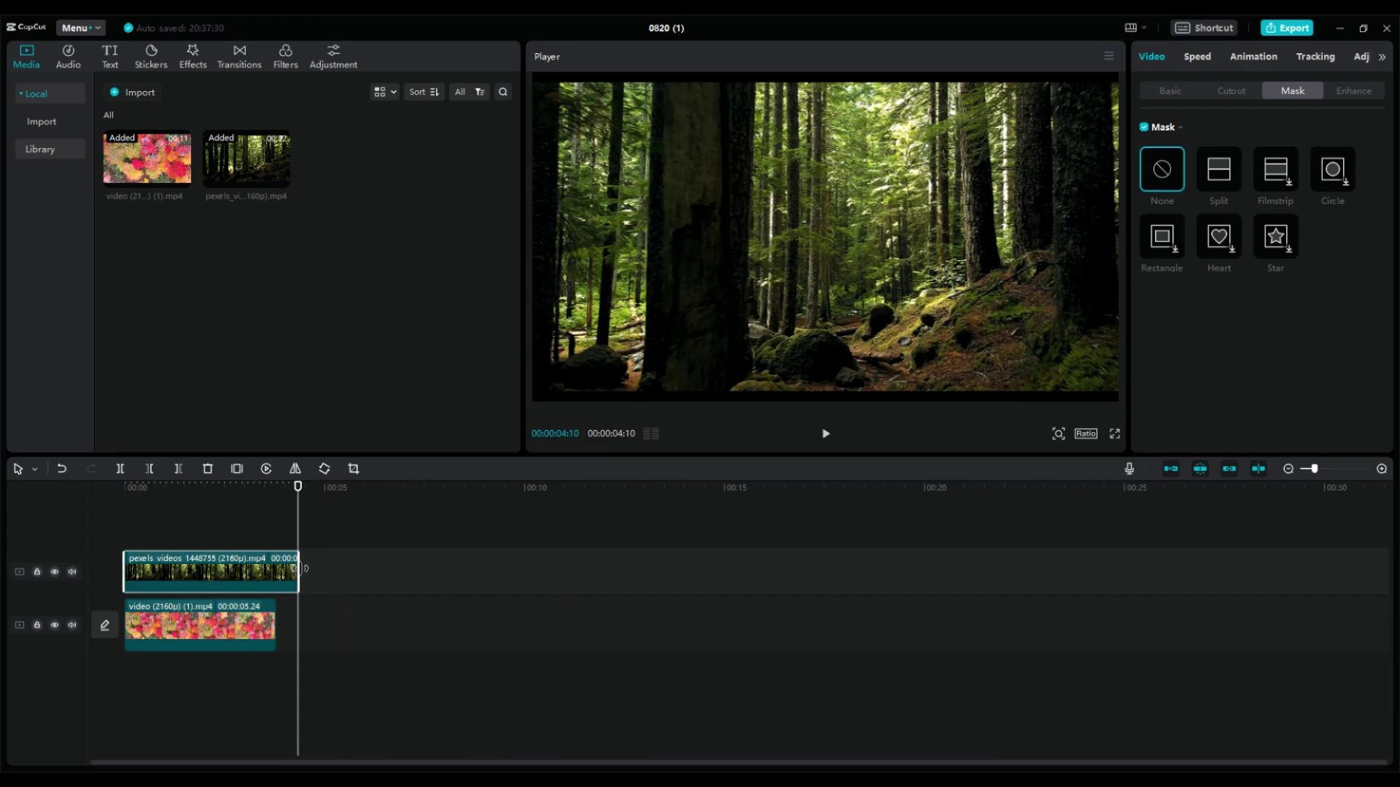
pyautogui.moveTo(299, 569)
pyautogui.mouseDown()
pyautogui.moveTo(271, 569)
pyautogui.moveTo(339, 568)
pyautogui.moveTo(325, 573)
pyautogui.mouseUp()
pyautogui.click(247, 484)
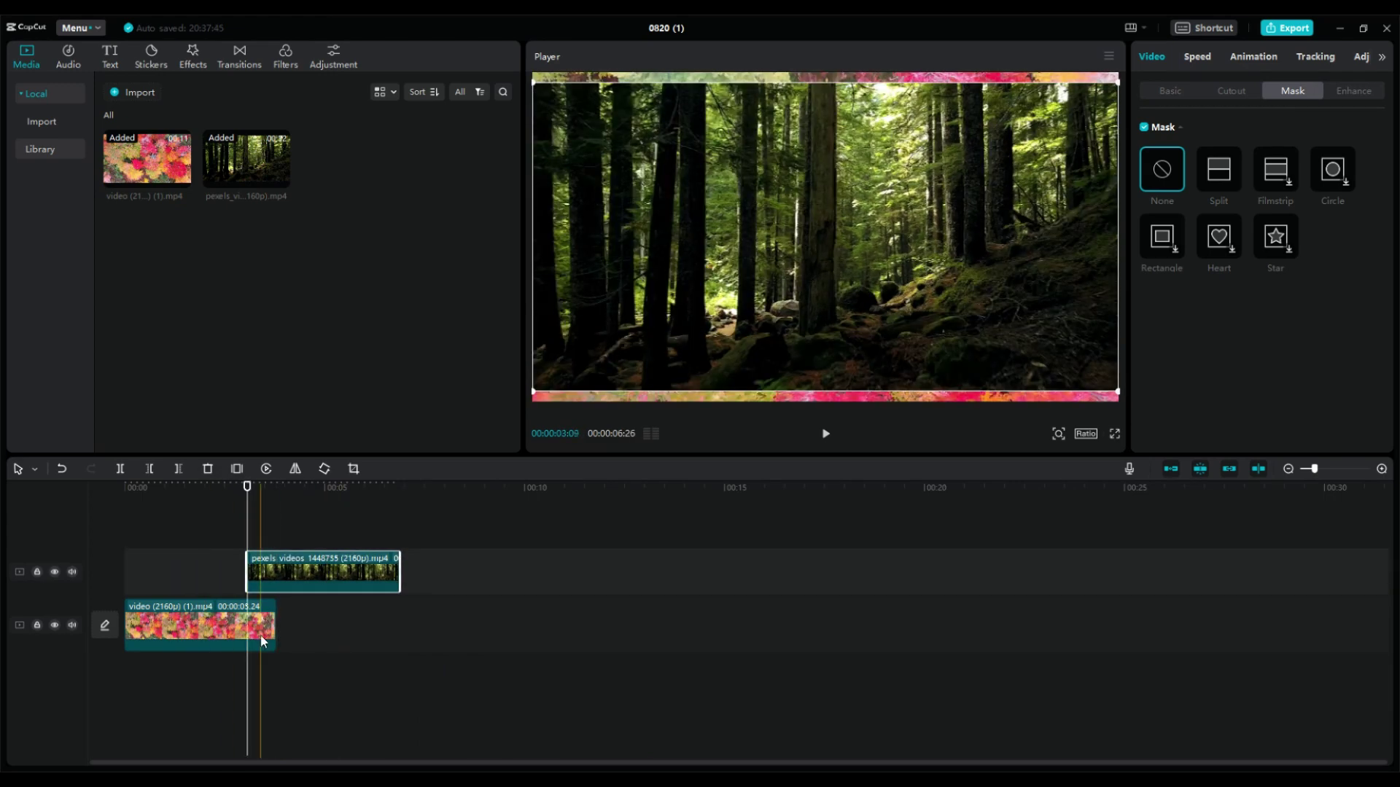
# - Fade out the autumn trees clip with opacity keyframes from 100% at 00:00:03:02 to 0% at its end
pyautogui.click(260, 636)
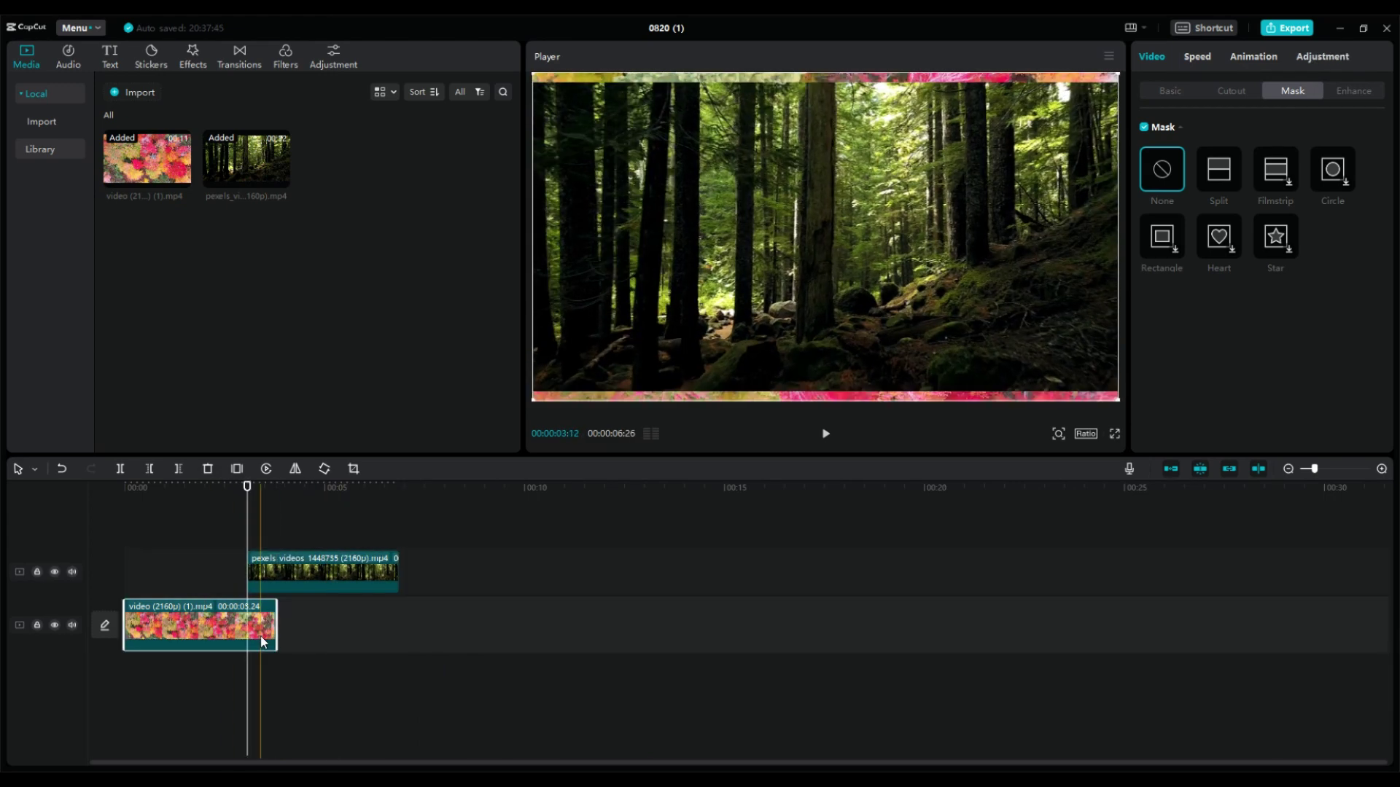
pyautogui.click(1170, 92)
pyautogui.click(1374, 386)
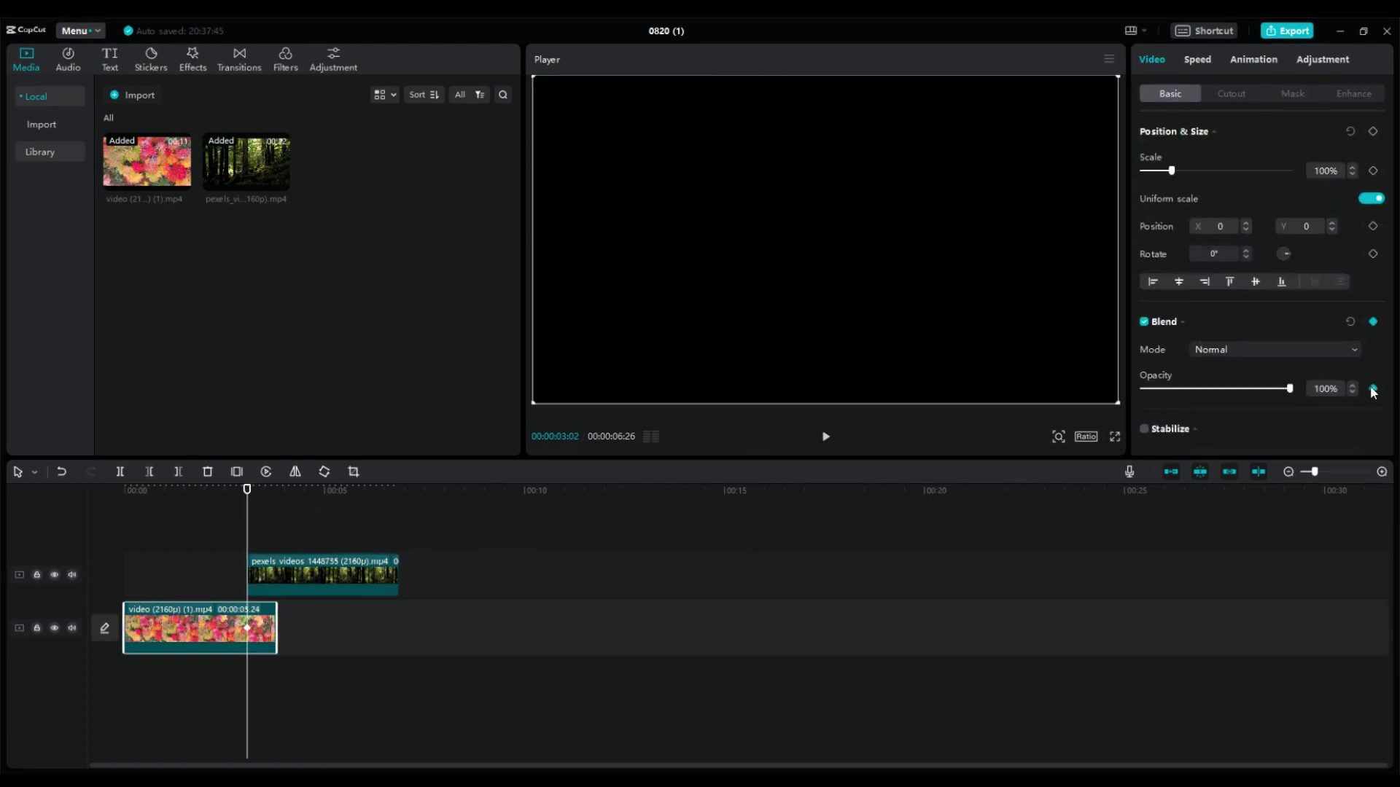
pyautogui.moveTo(263, 490); pyautogui.dragTo(277, 487)
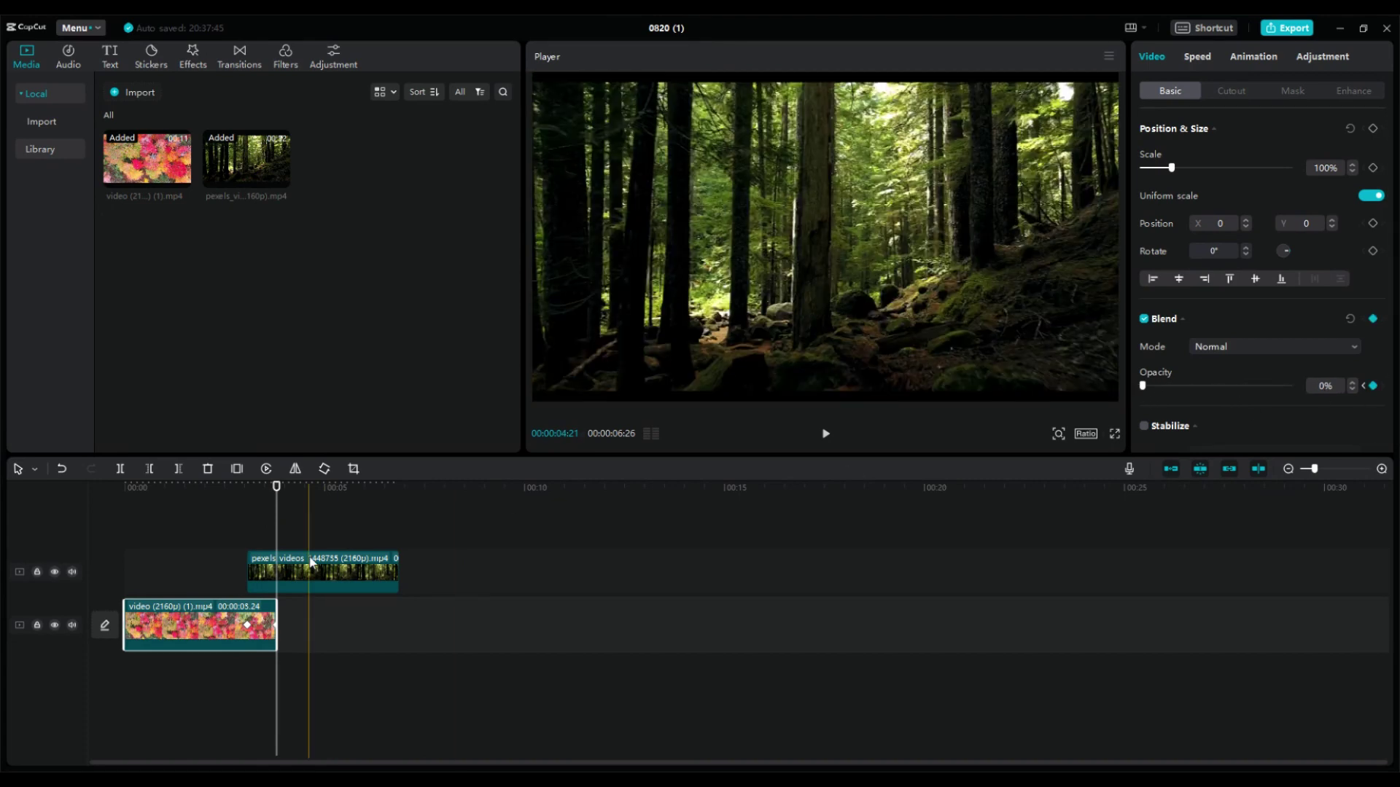
# - Return to the start of the overlap and scale the forest clip to 110%
pyautogui.moveTo(277, 489); pyautogui.dragTo(247, 498)
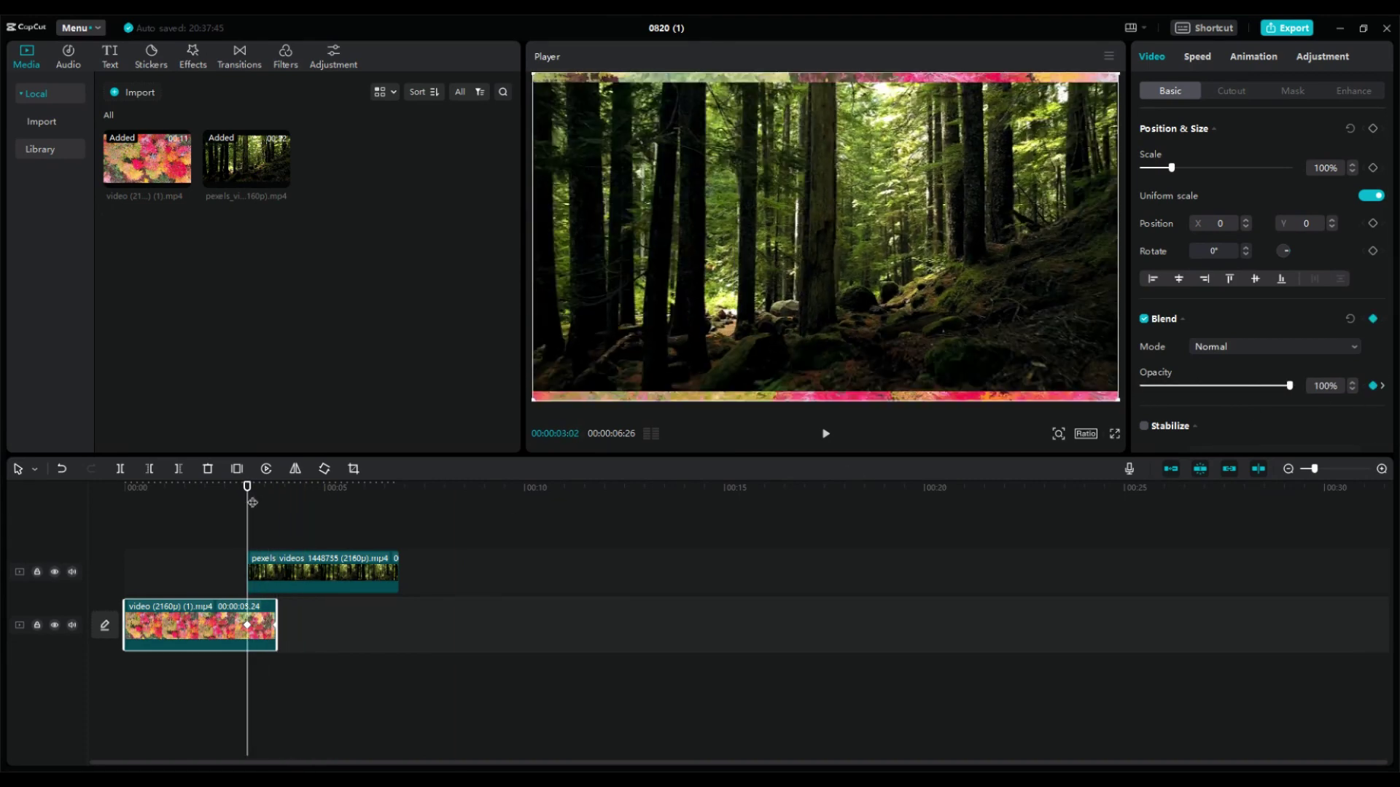
pyautogui.click(274, 566)
pyautogui.moveTo(1171, 167); pyautogui.dragTo(1174, 170)
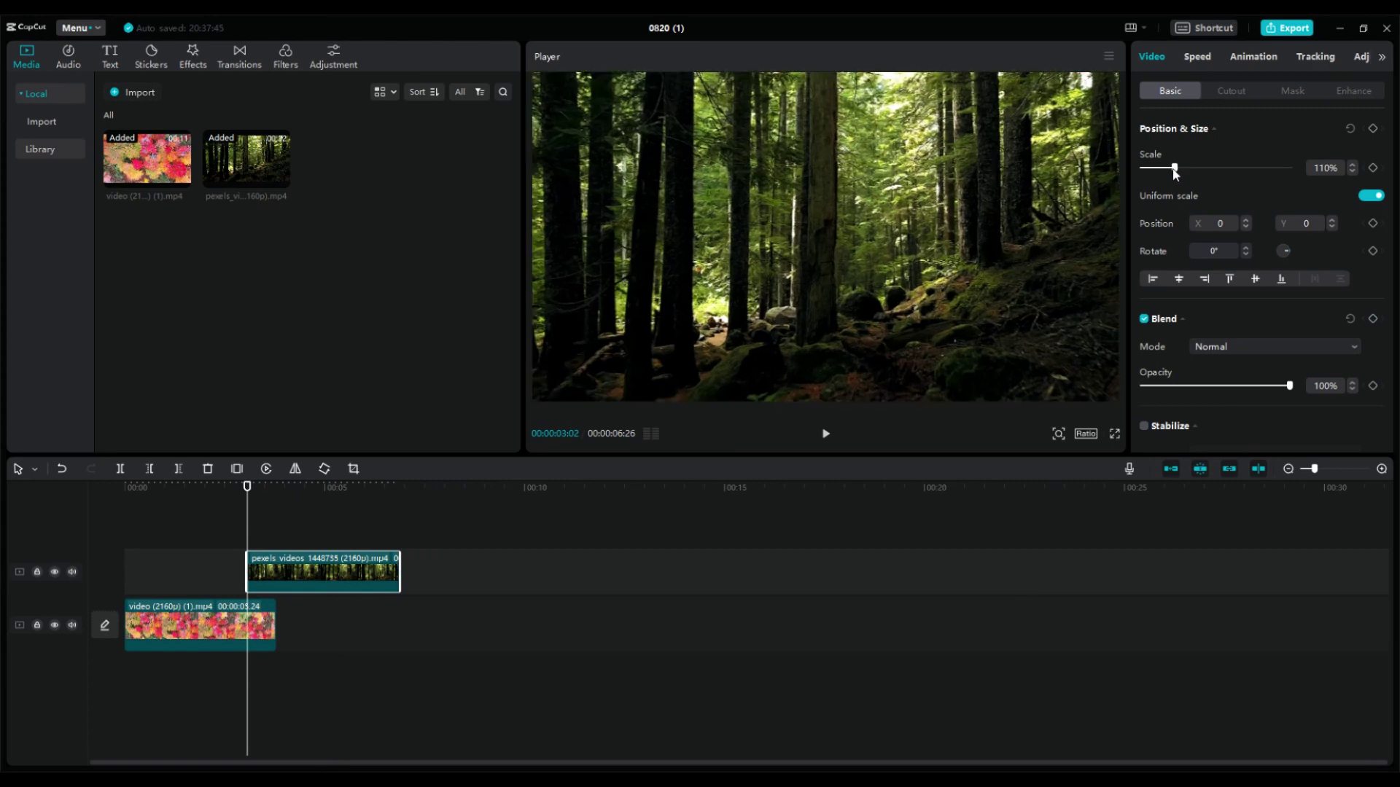
# - Fade in the forest clip with opacity keyframes from 0% at 00:00:03:02 to 100% at 00:00:03:24
pyautogui.click(1371, 385)
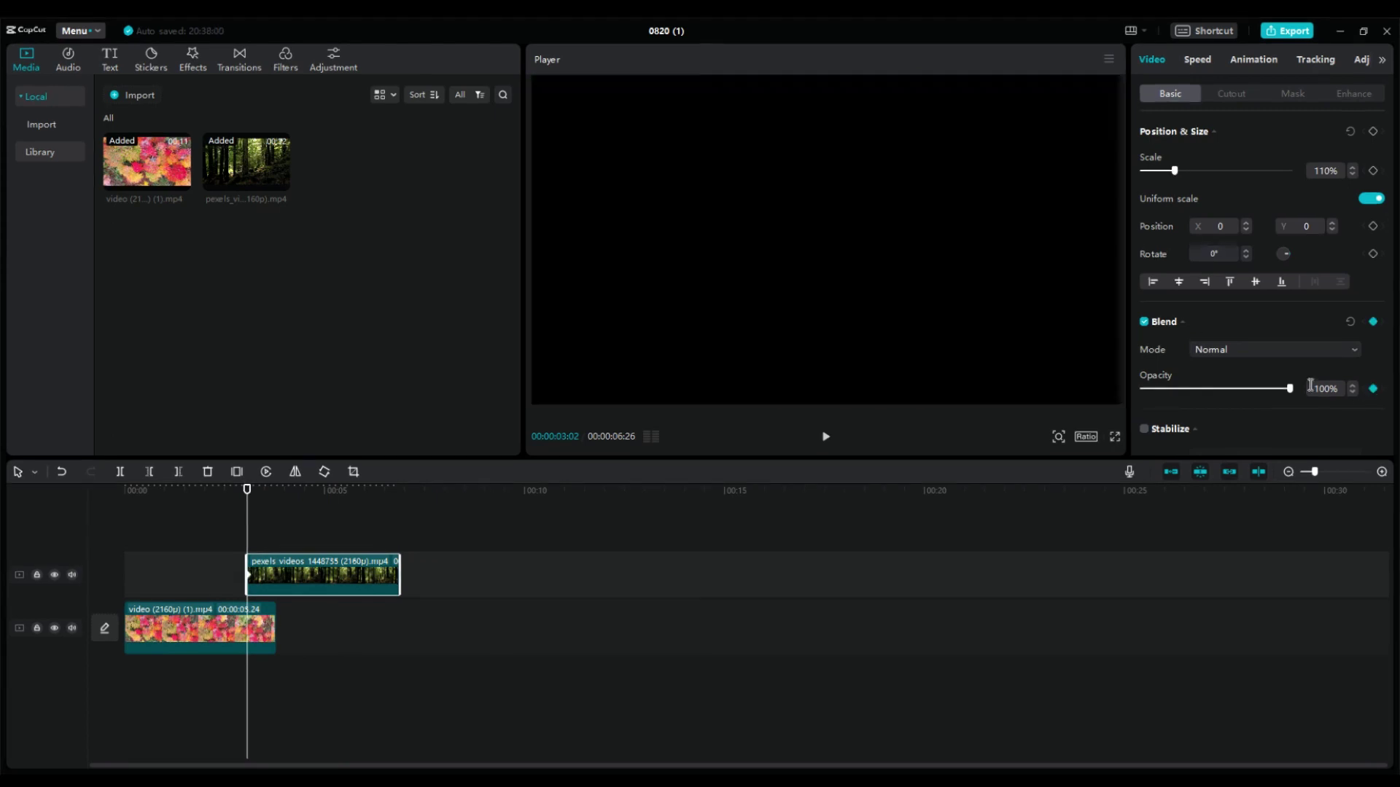
pyautogui.moveTo(1289, 386); pyautogui.dragTo(3, 573)
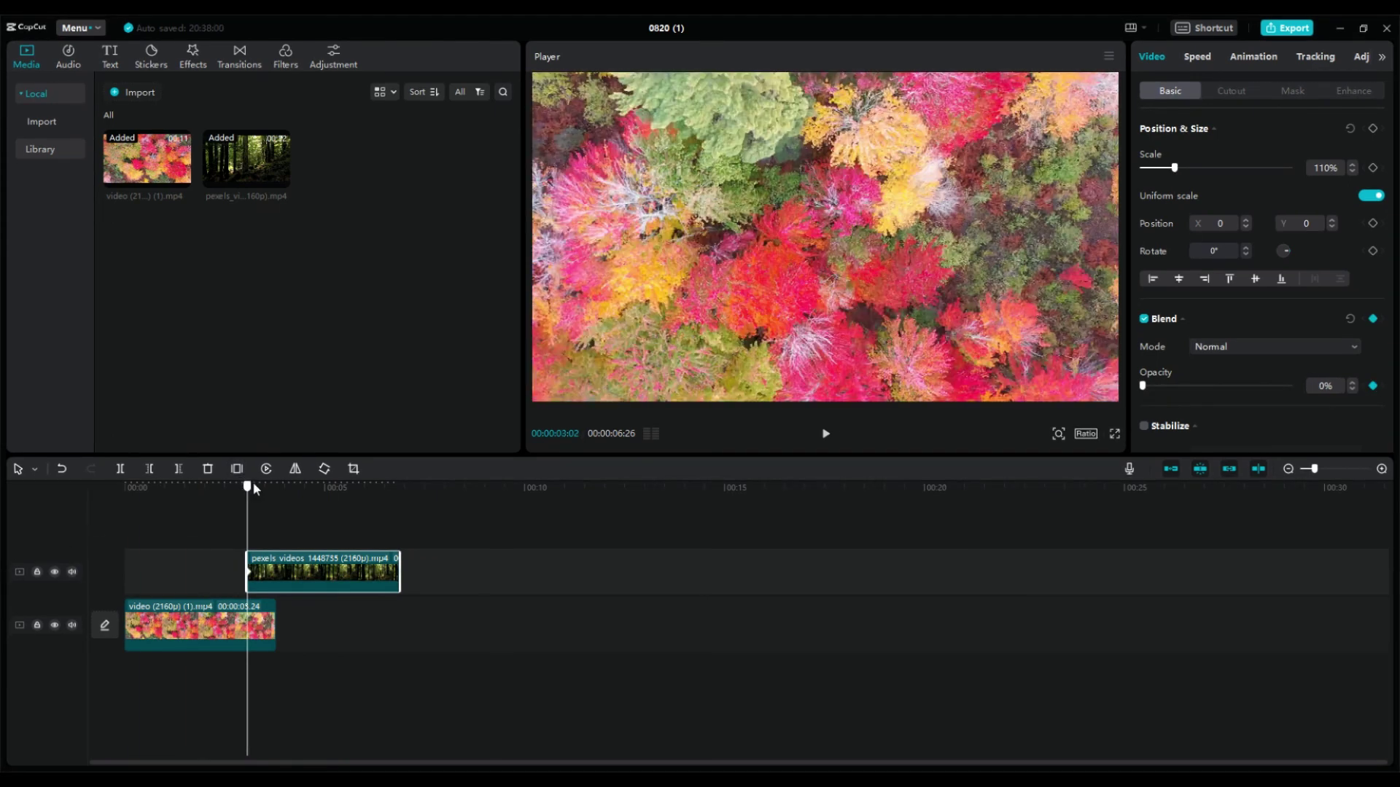
pyautogui.moveTo(248, 487); pyautogui.dragTo(276, 487)
pyautogui.moveTo(1225, 386); pyautogui.dragTo(1390, 388)
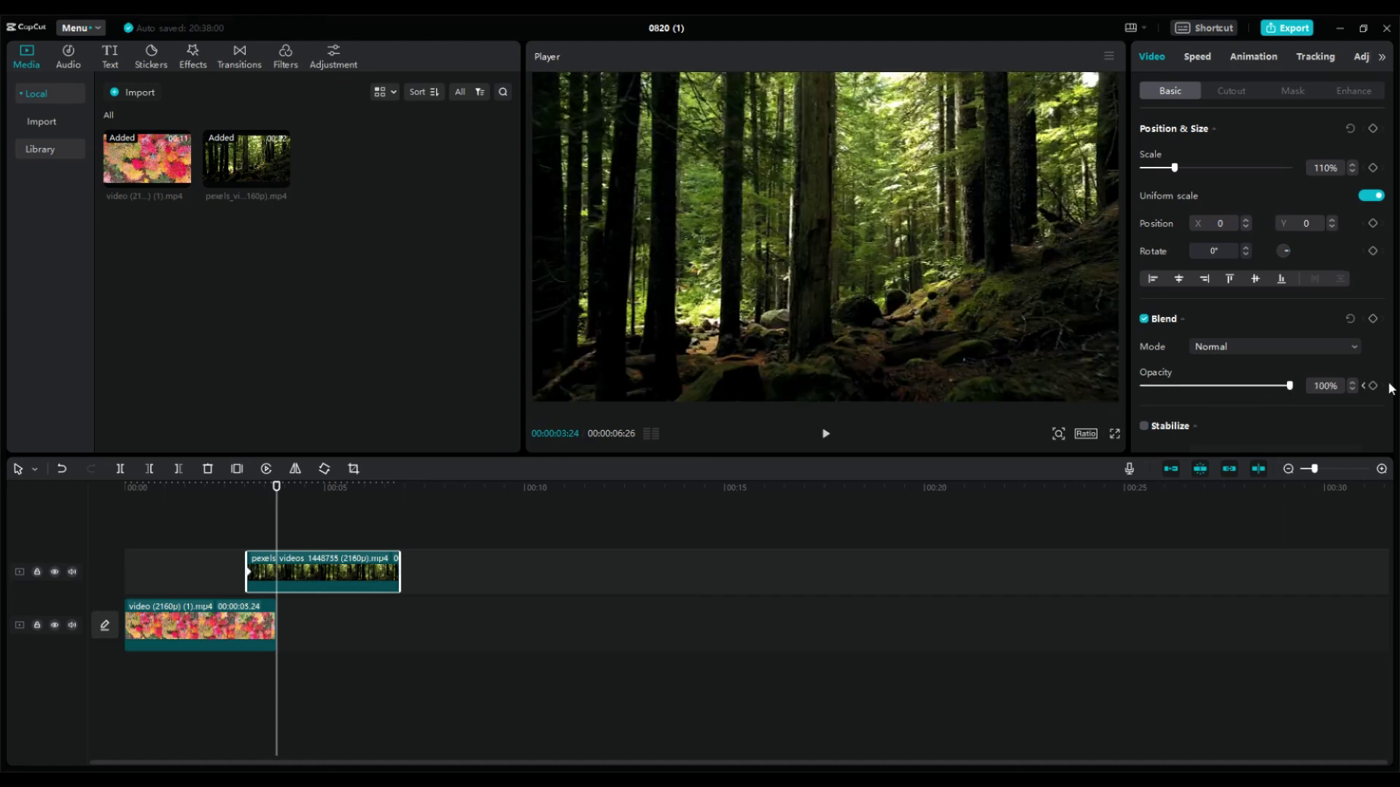
# - Play back the crossfade from the autumn trees clip to the forest clip
pyautogui.click(236, 487)
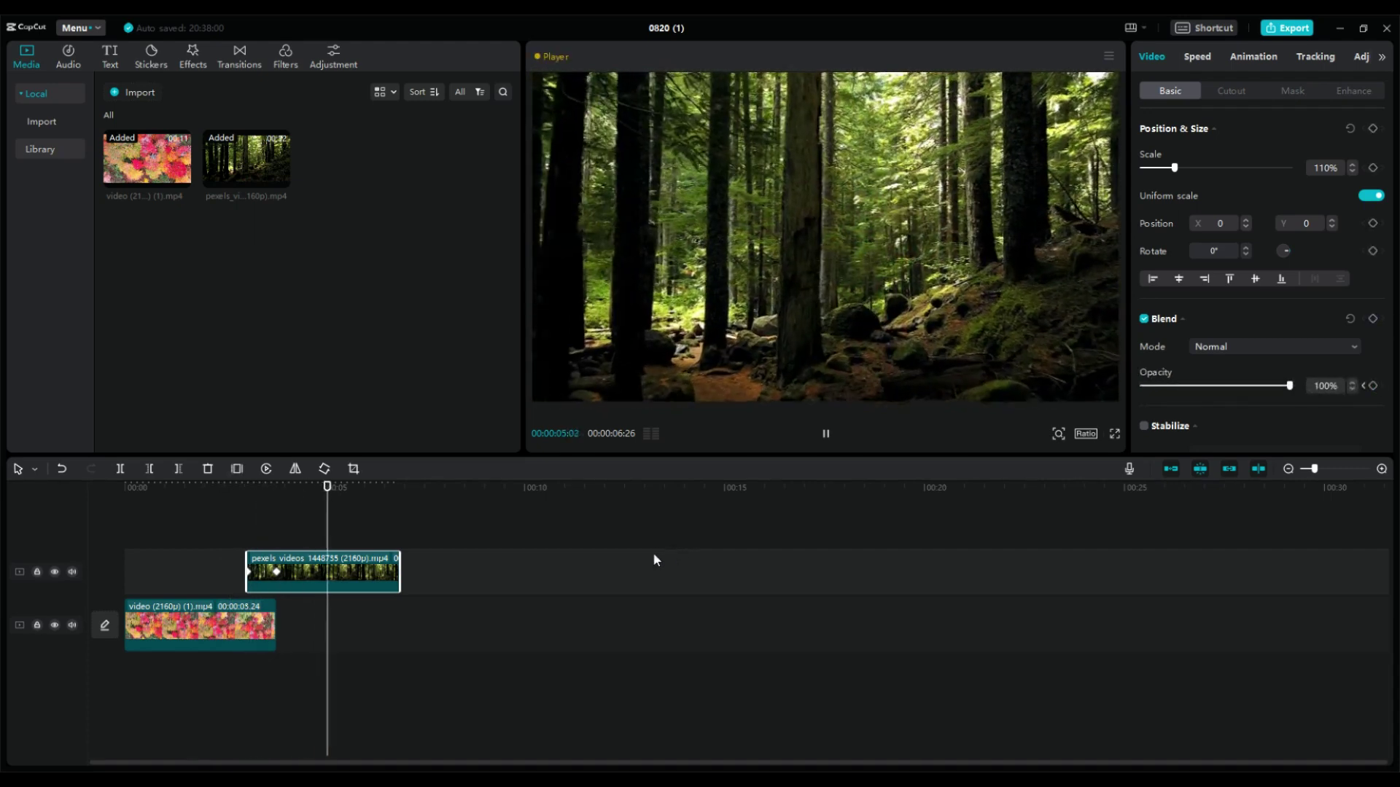
pyautogui.click(220, 487)
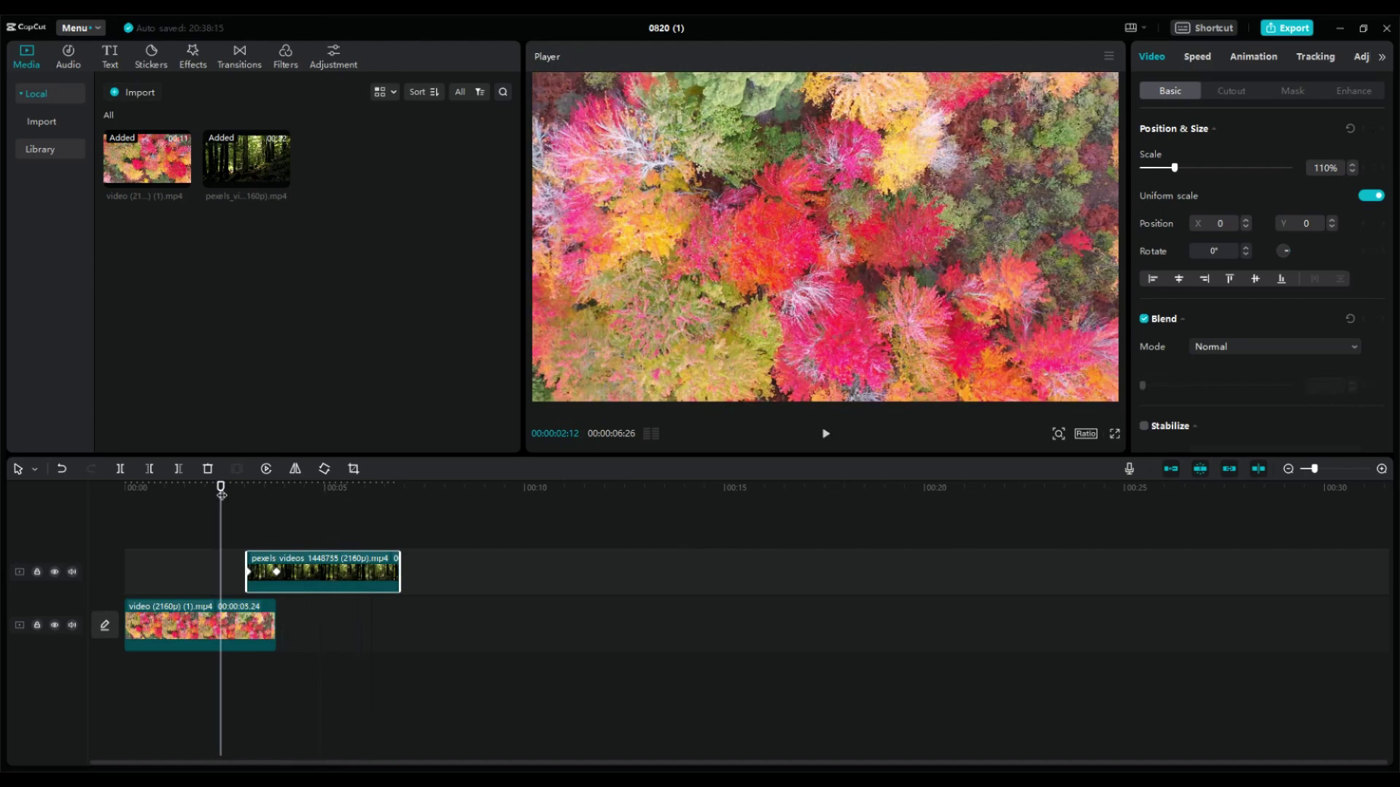
pyautogui.press('space')
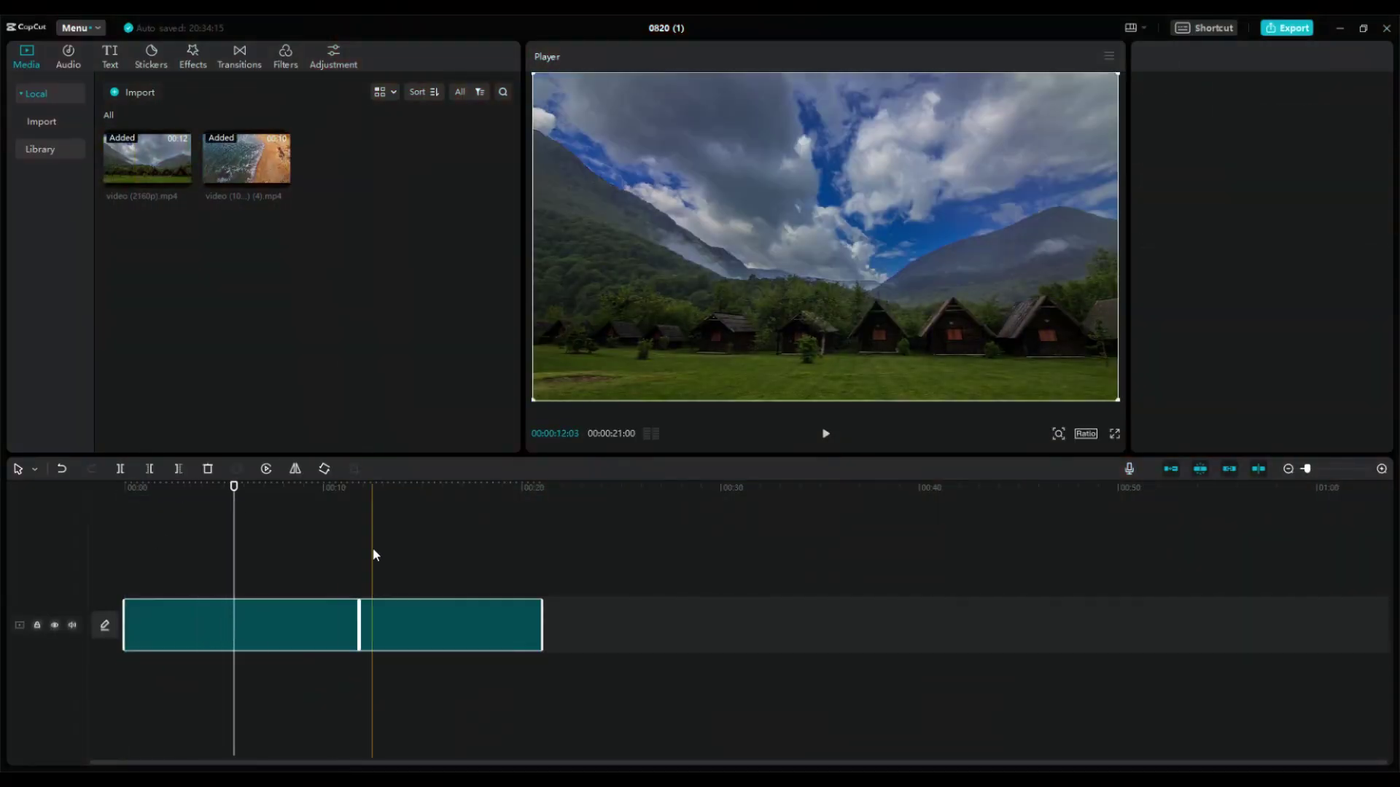
# - Delete the beach clip from the timeline
pyautogui.click(373, 555)
pyautogui.click(395, 615)
pyautogui.press('Delete')
pyautogui.moveTo(125, 481); pyautogui.dragTo(148, 487)
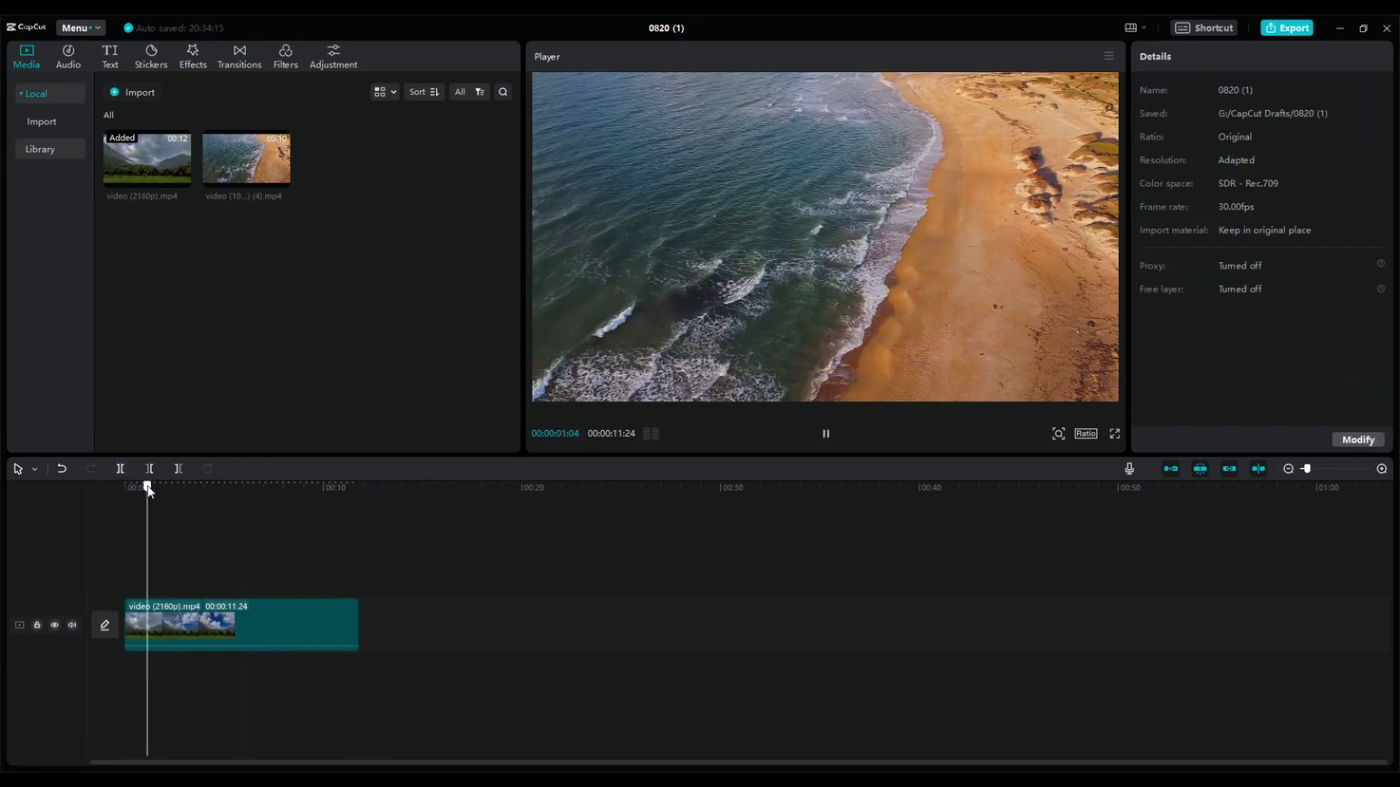
# - Trim the mountain cabins clip to 00:00:06:03 and add the beach clip directly after it on the same track
pyautogui.click(353, 621)
pyautogui.moveTo(357, 622); pyautogui.dragTo(245, 620)
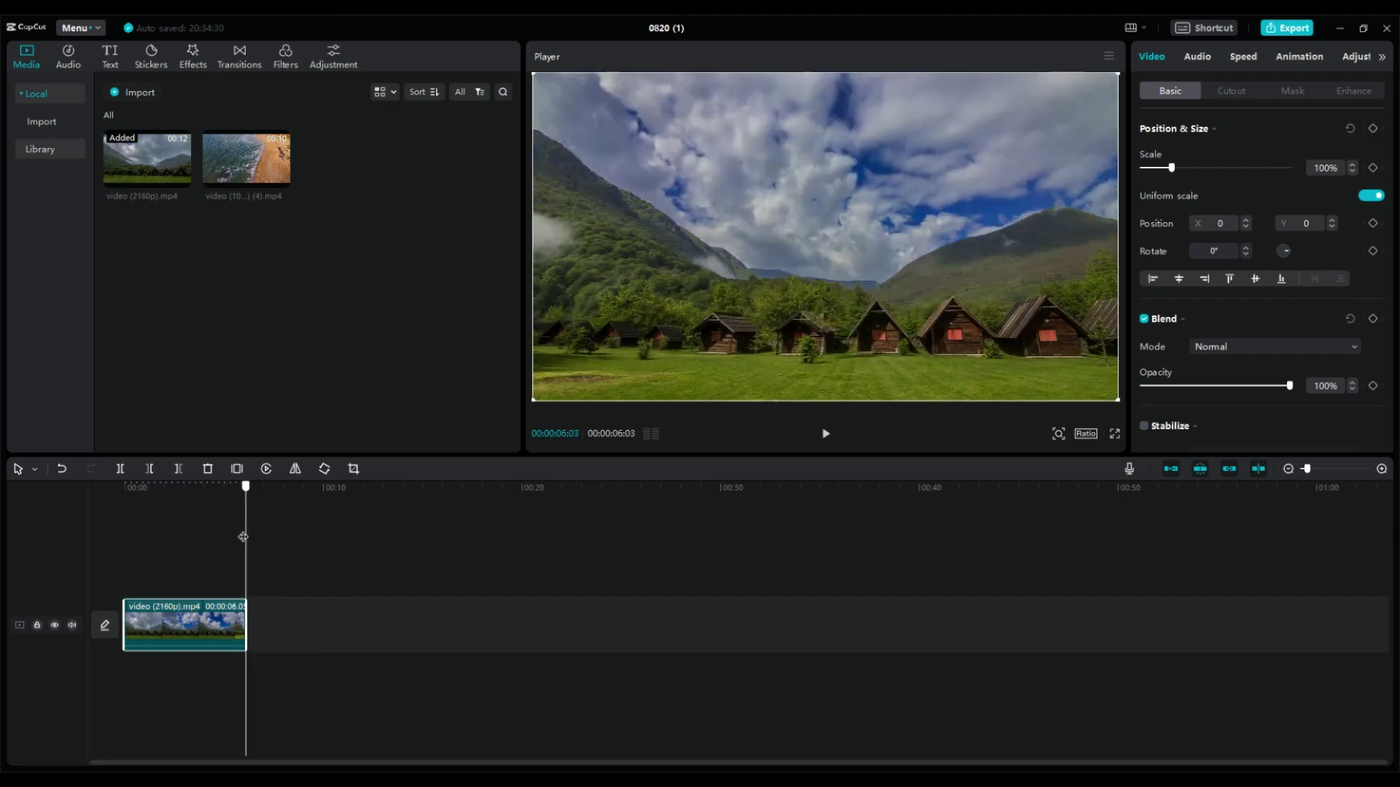
pyautogui.moveTo(241, 162); pyautogui.dragTo(252, 626)
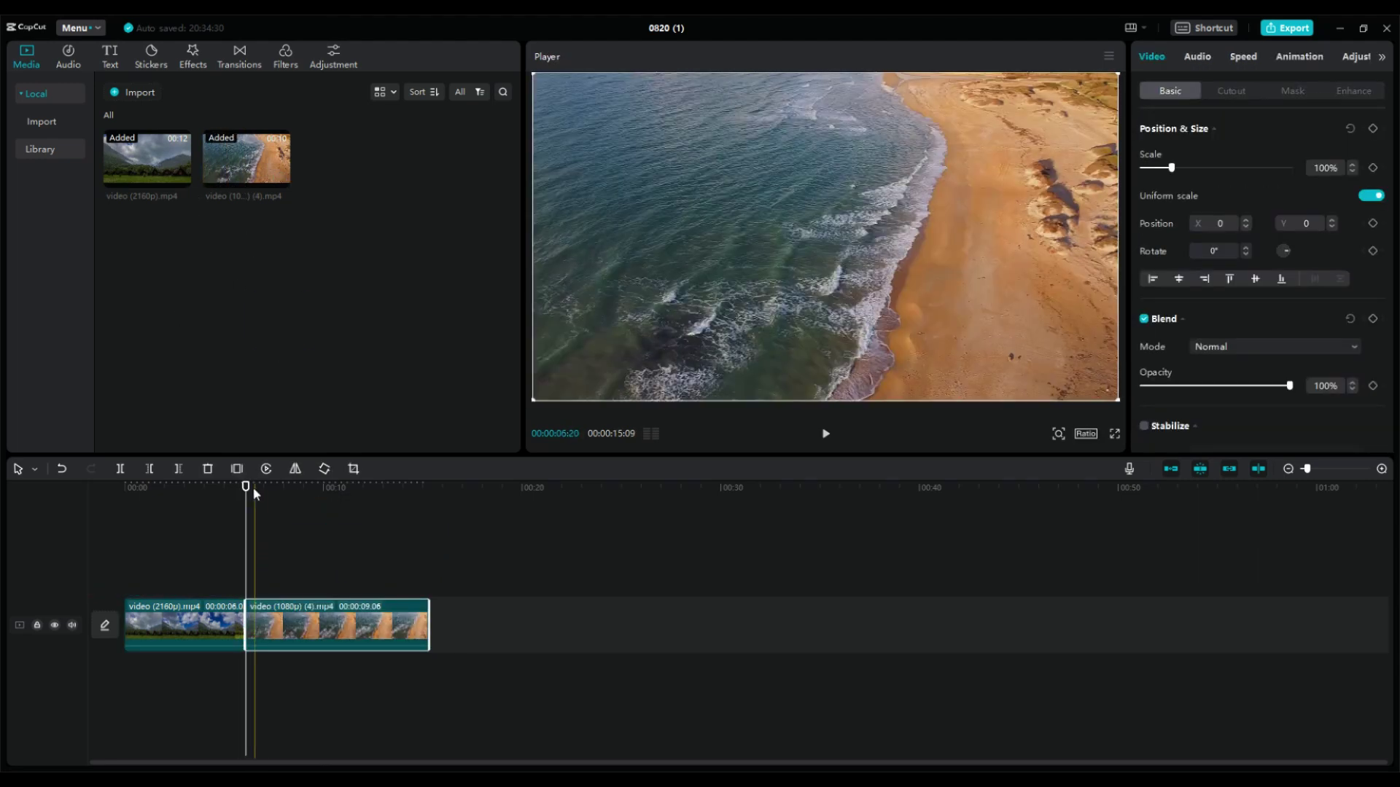
# - Shorten the beach clip to about 5 seconds and move it to the track above, clear of the cabins clip
pyautogui.moveTo(254, 493); pyautogui.dragTo(346, 498)
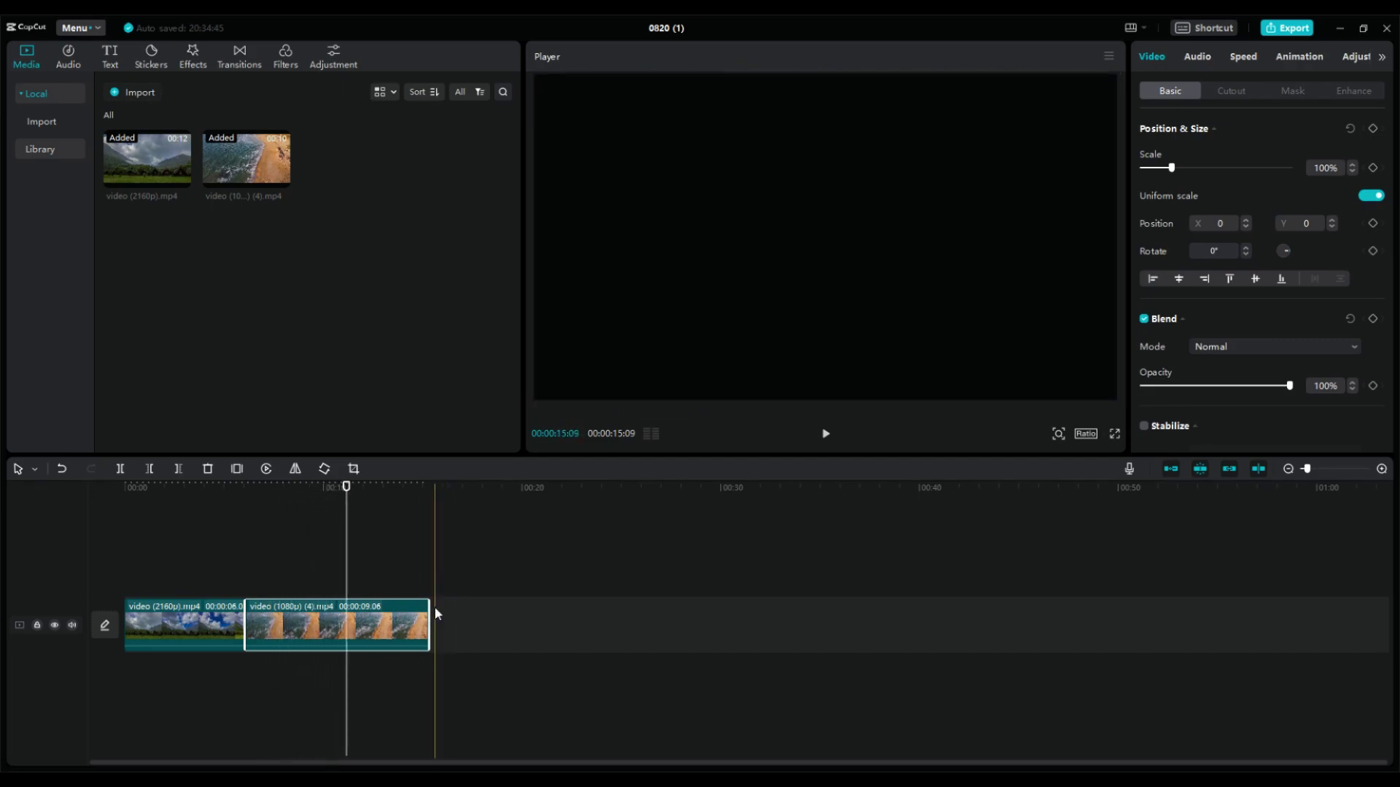
pyautogui.moveTo(429, 614); pyautogui.dragTo(367, 570)
# - Play the timeline from near the beginning of the mountain cabins clip
pyautogui.click(209, 503)
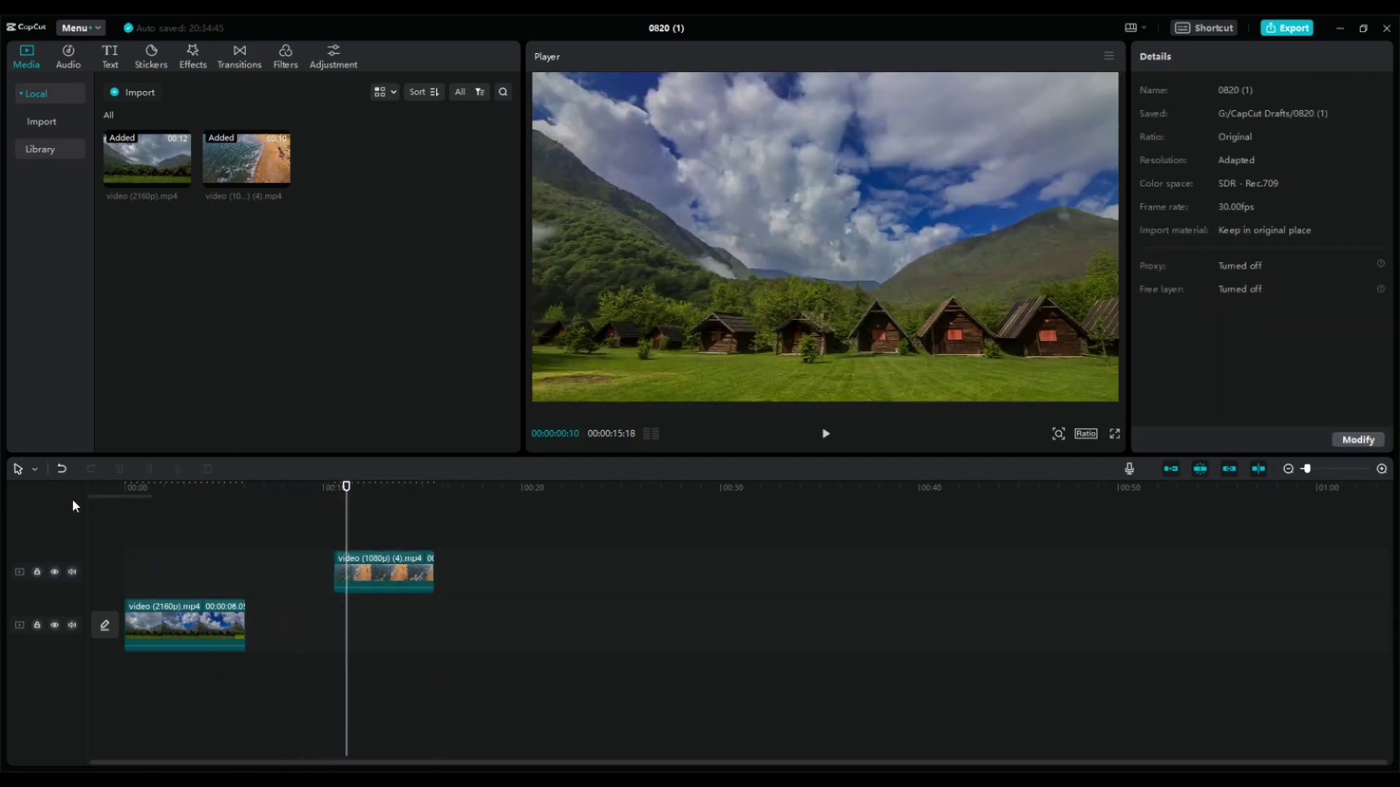
pyautogui.click(130, 487)
pyautogui.press('space')
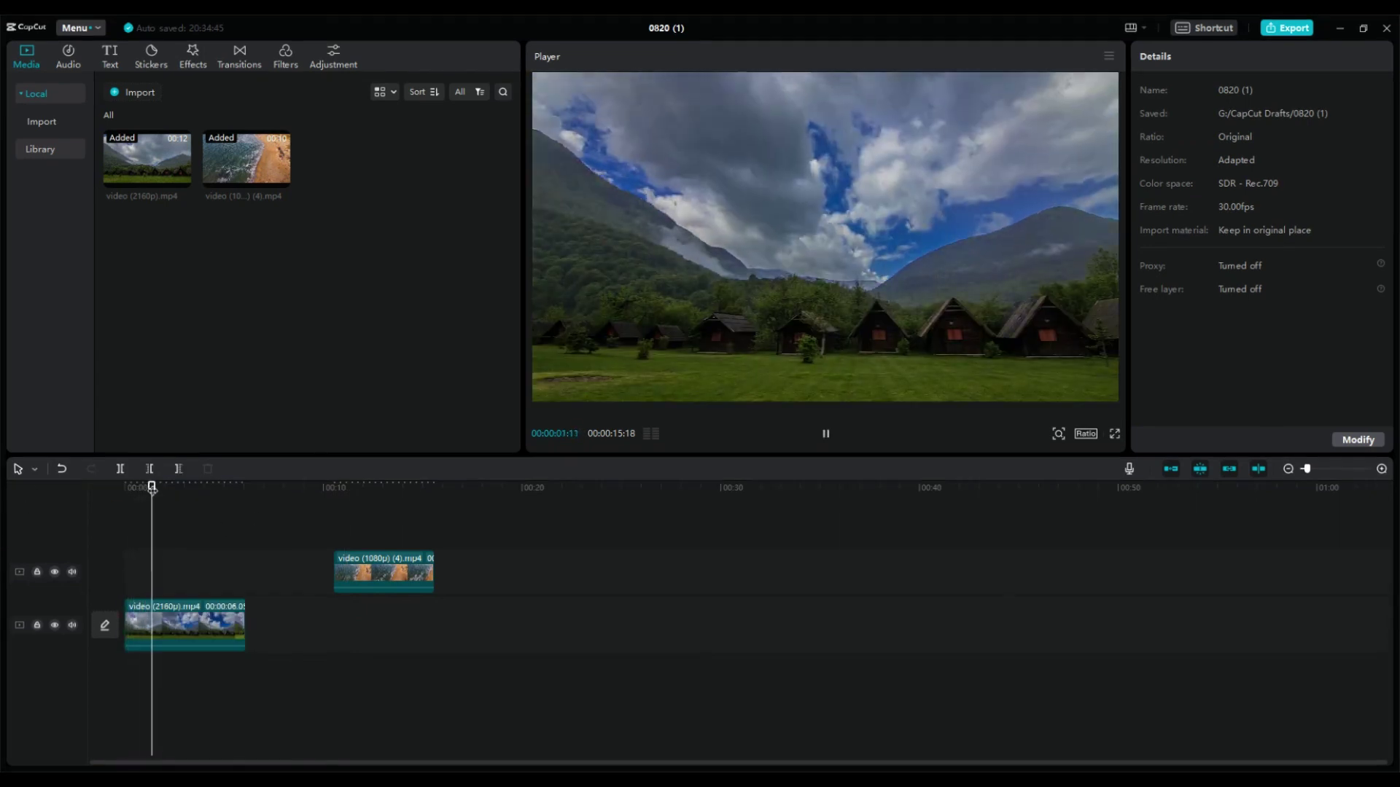
# - Apply a Split mask to the mountain cabins clip at 00:00:05:02, rotated 90° with X position -1920, and keyframe its position and feather
pyautogui.click(212, 619)
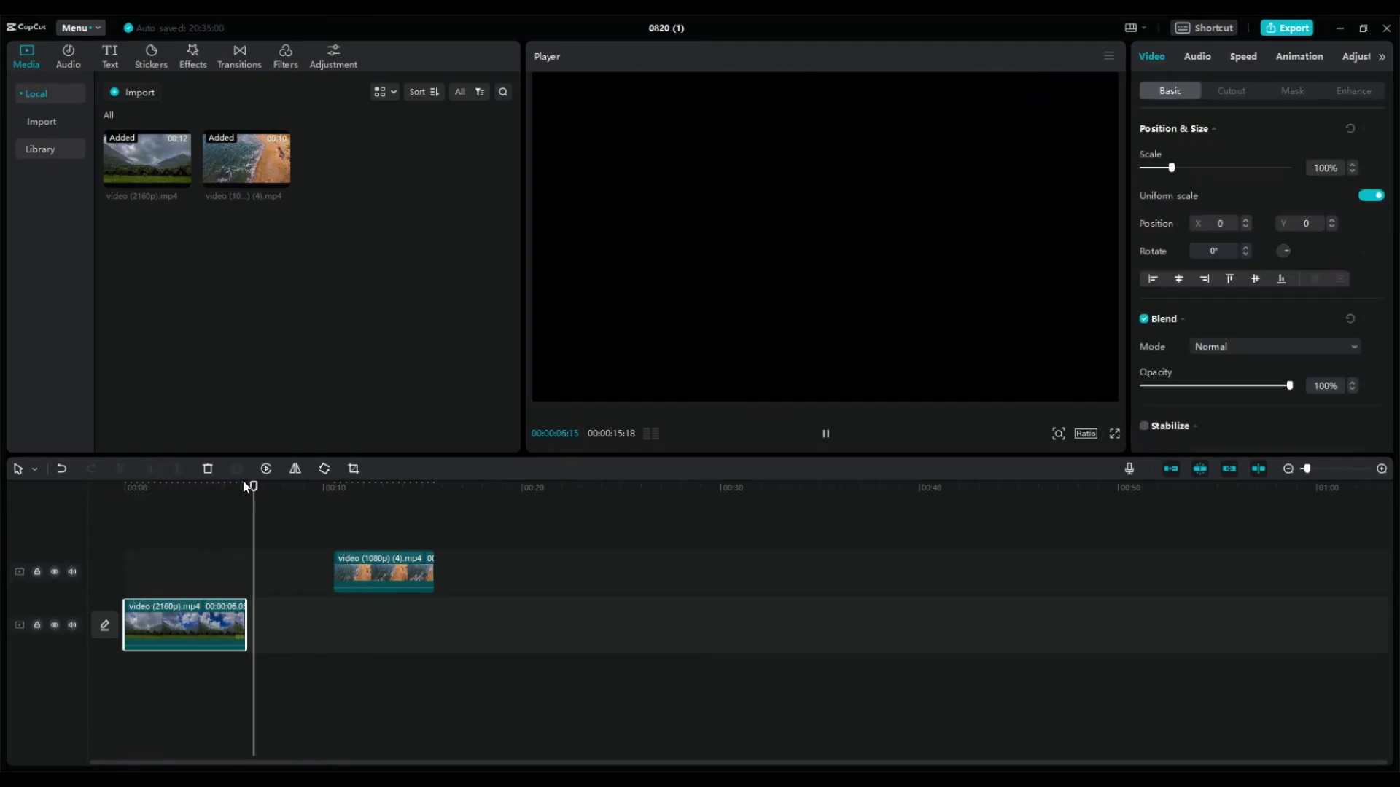
pyautogui.moveTo(244, 486); pyautogui.dragTo(225, 486)
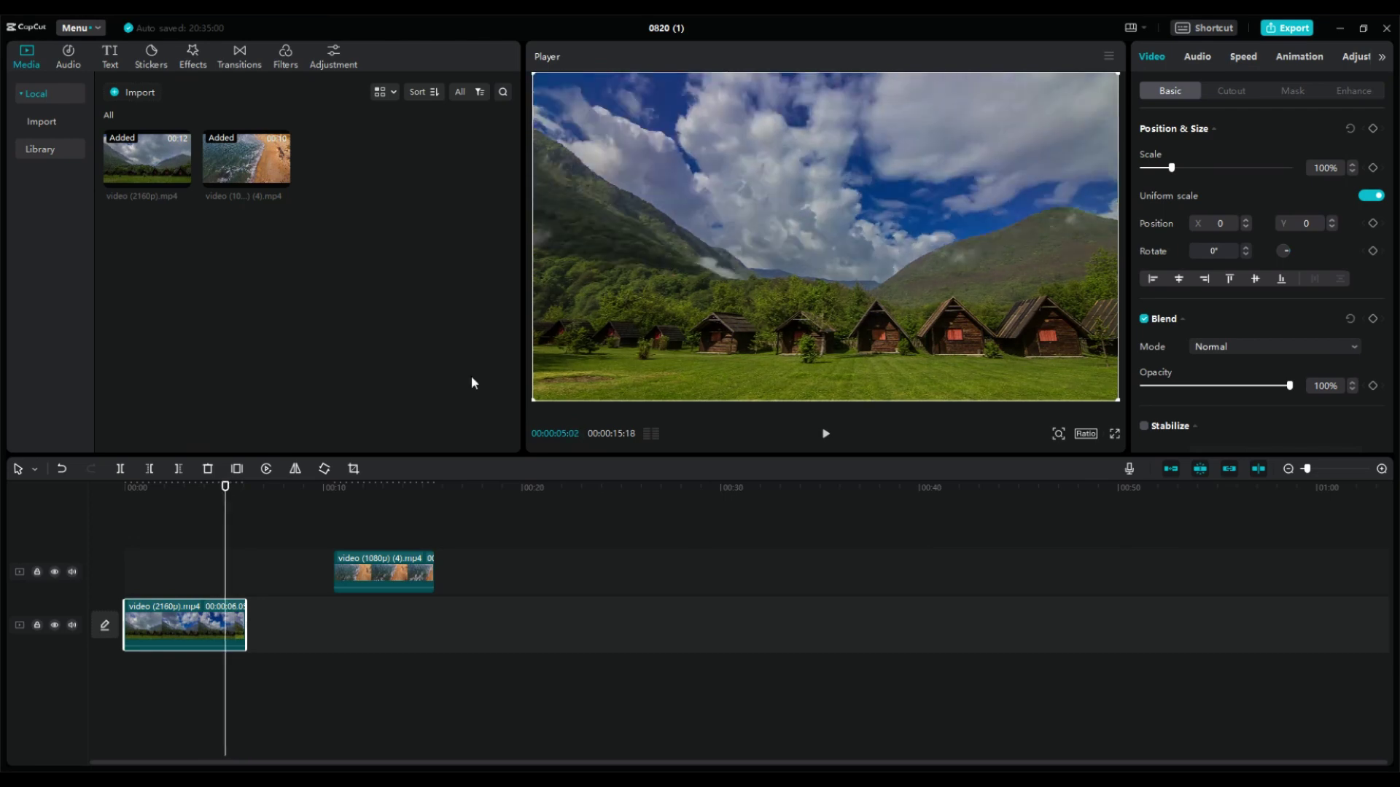
pyautogui.click(1292, 91)
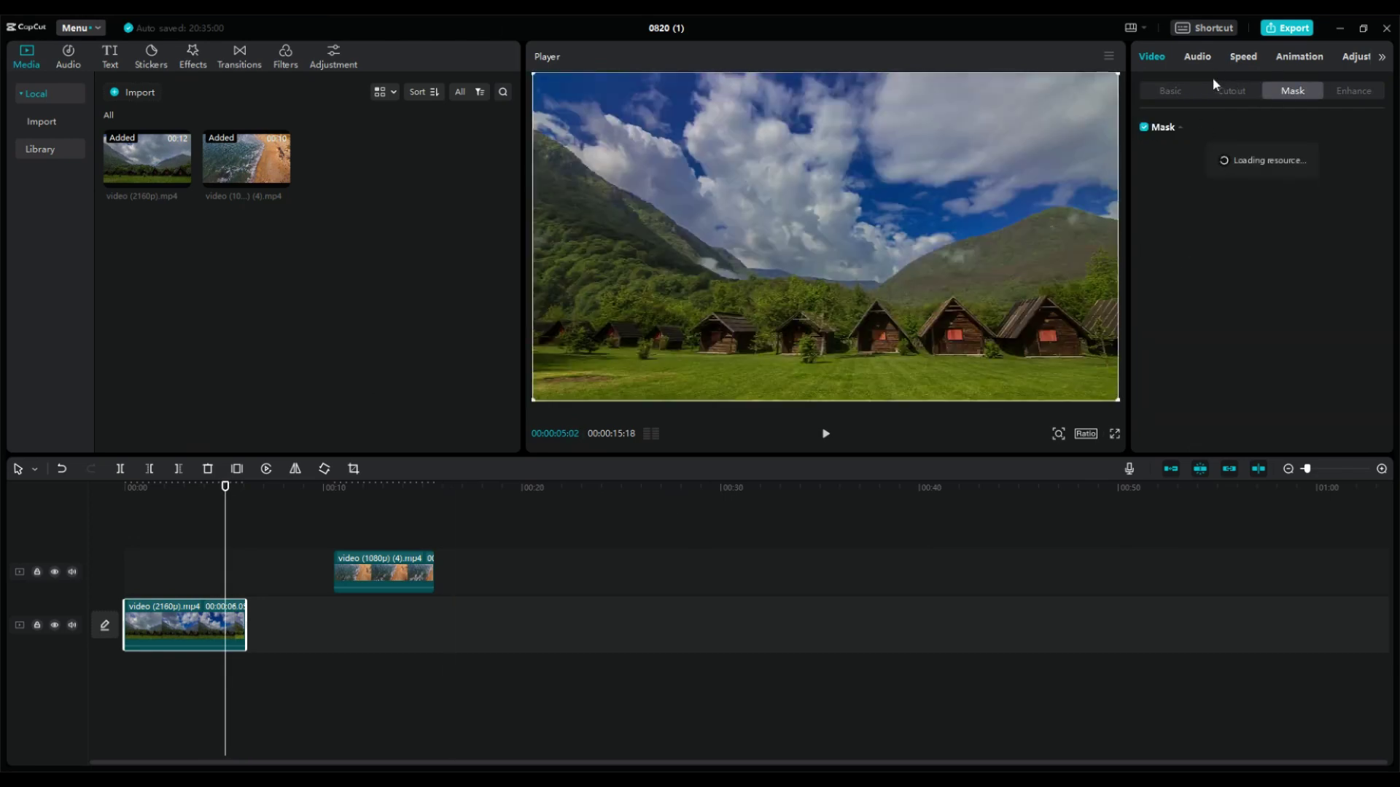
pyautogui.click(1213, 173)
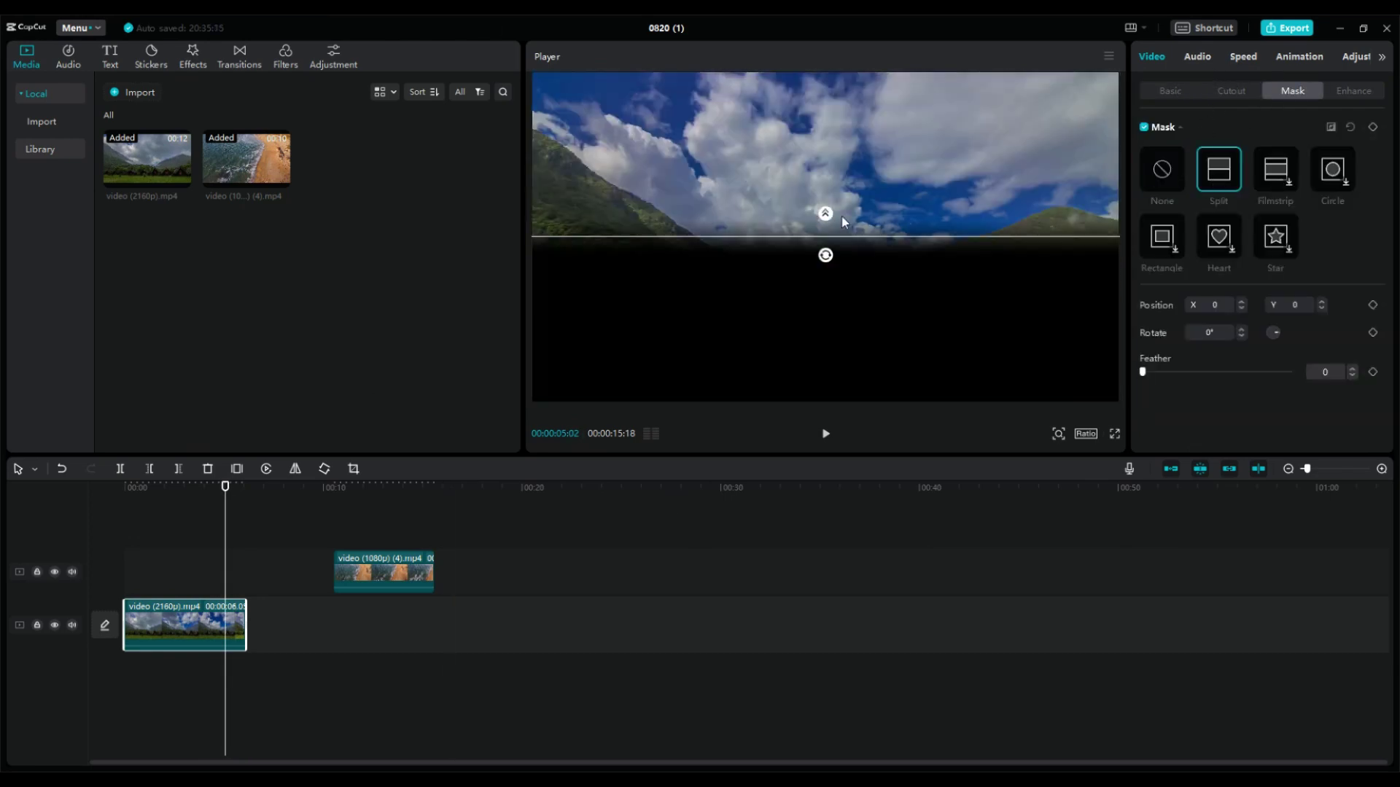
pyautogui.moveTo(829, 252); pyautogui.dragTo(506, 244)
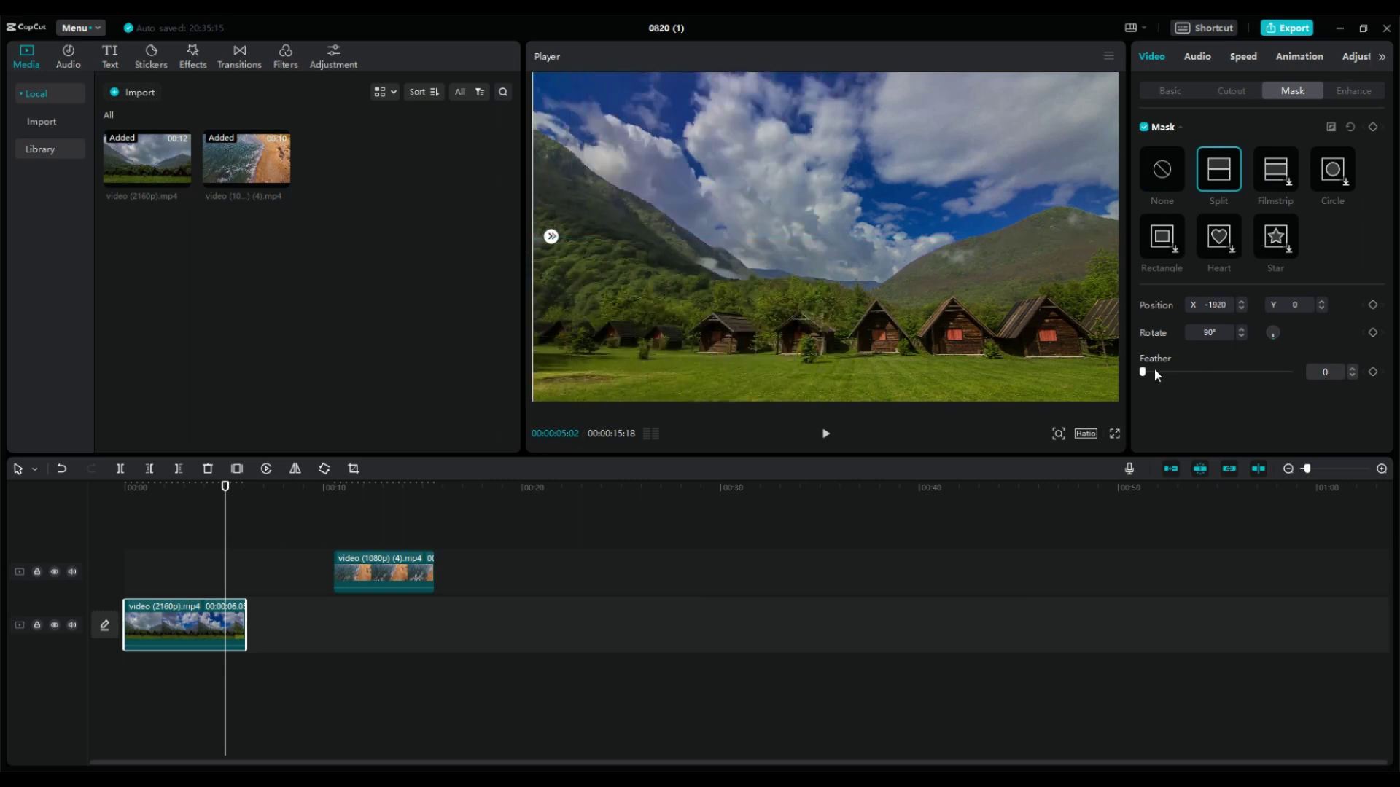
pyautogui.click(1374, 305)
pyautogui.click(1372, 372)
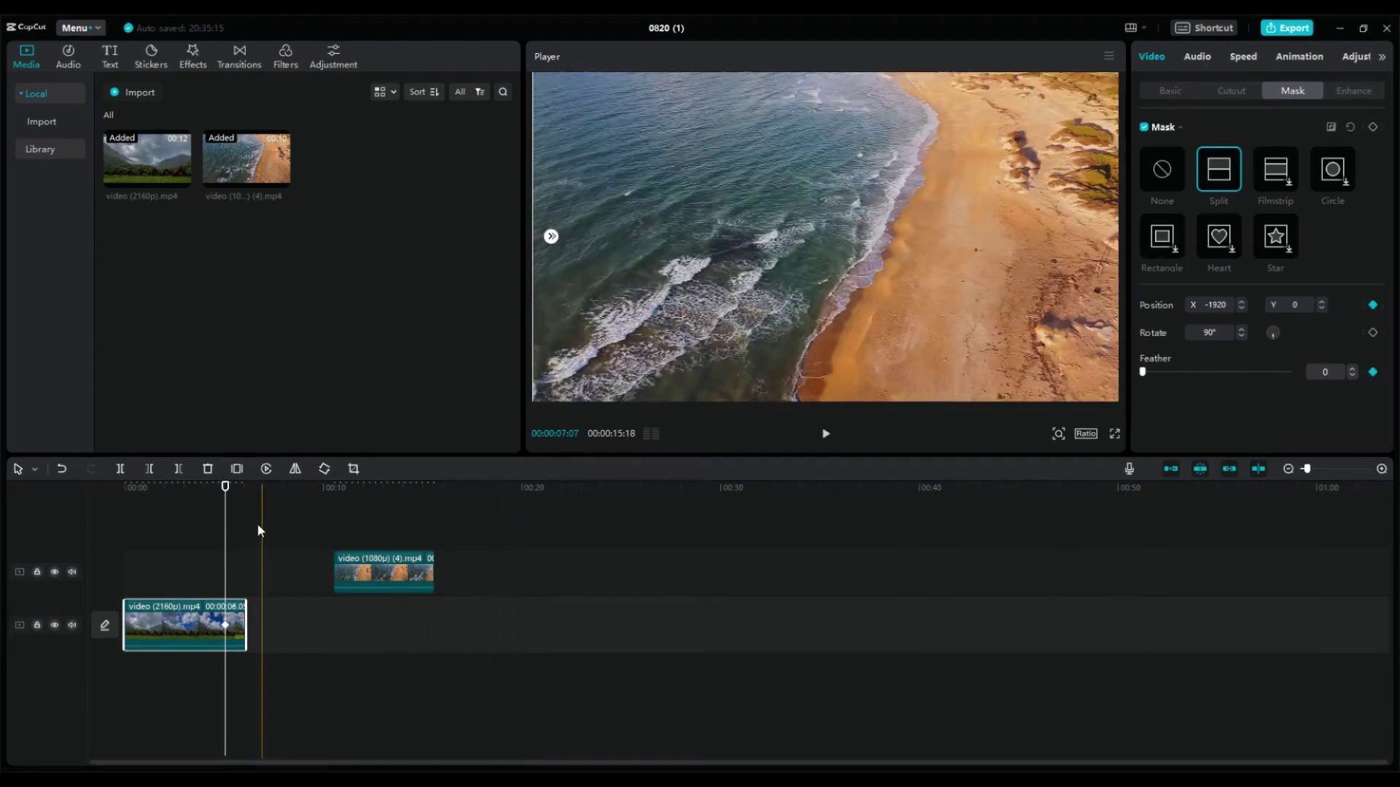
# - Keyframe the mask's X position at 1920 near the end of the cabins clip and shift that keyframe to the clip's end
pyautogui.moveTo(226, 497); pyautogui.dragTo(245, 492)
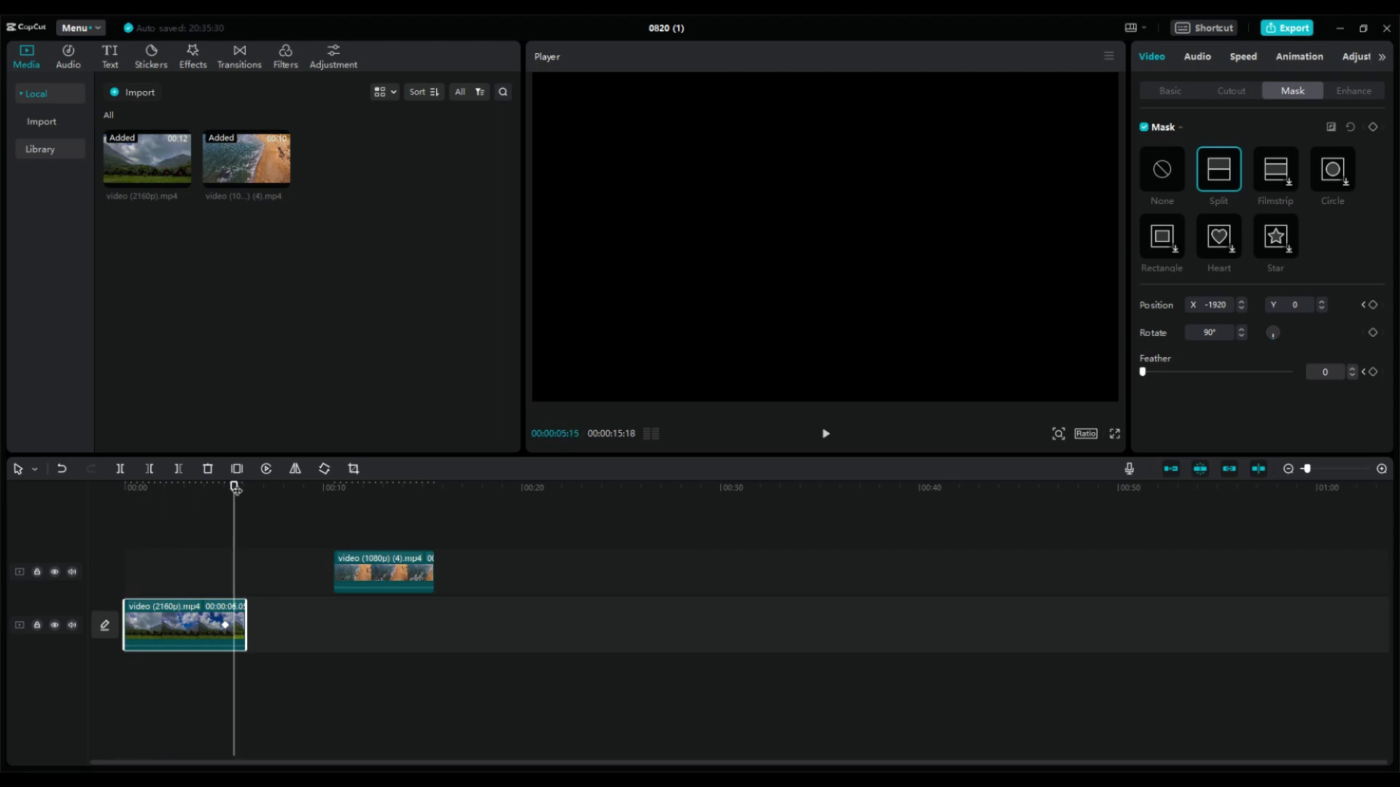
pyautogui.moveTo(235, 488); pyautogui.dragTo(241, 488)
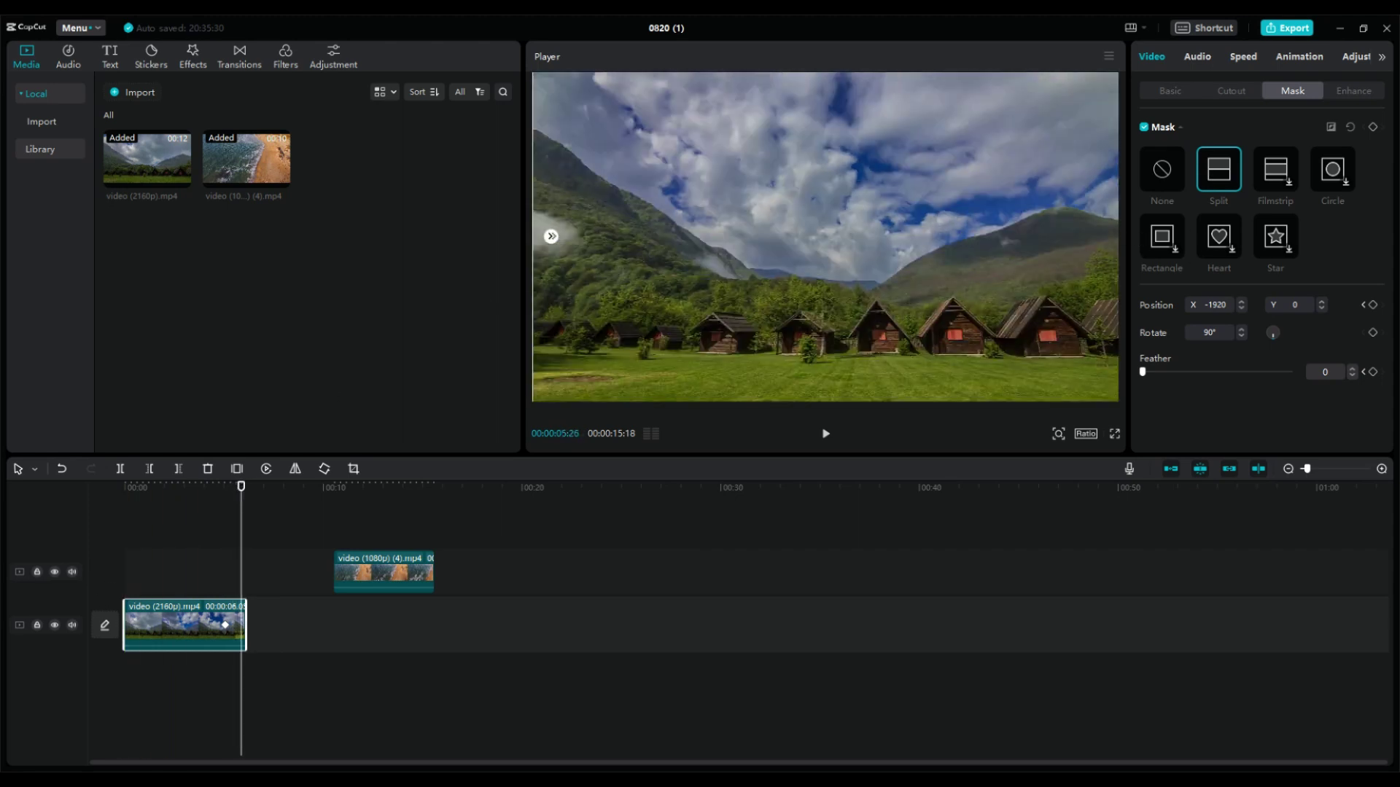
pyautogui.moveTo(530, 271); pyautogui.dragTo(1130, 265)
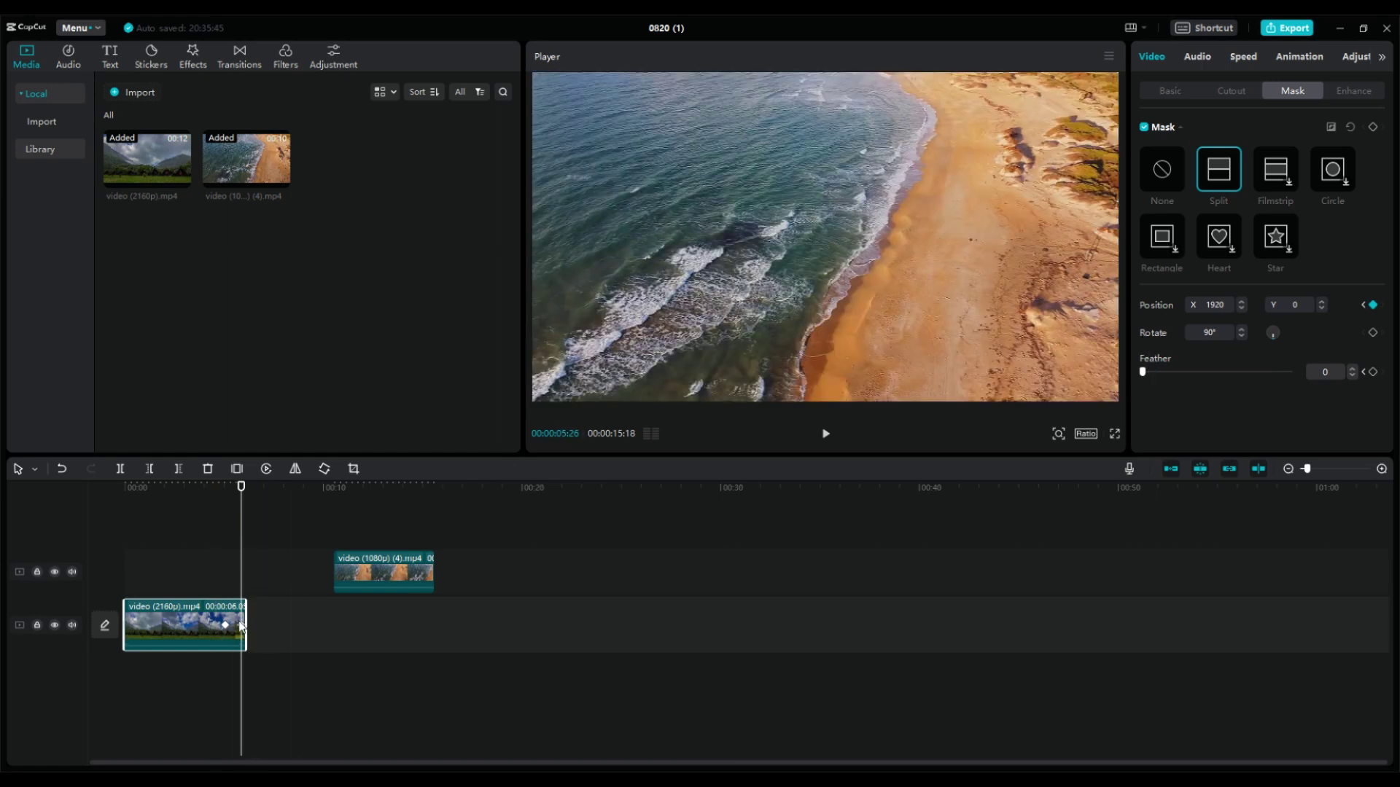
pyautogui.moveTo(240, 624); pyautogui.dragTo(250, 621)
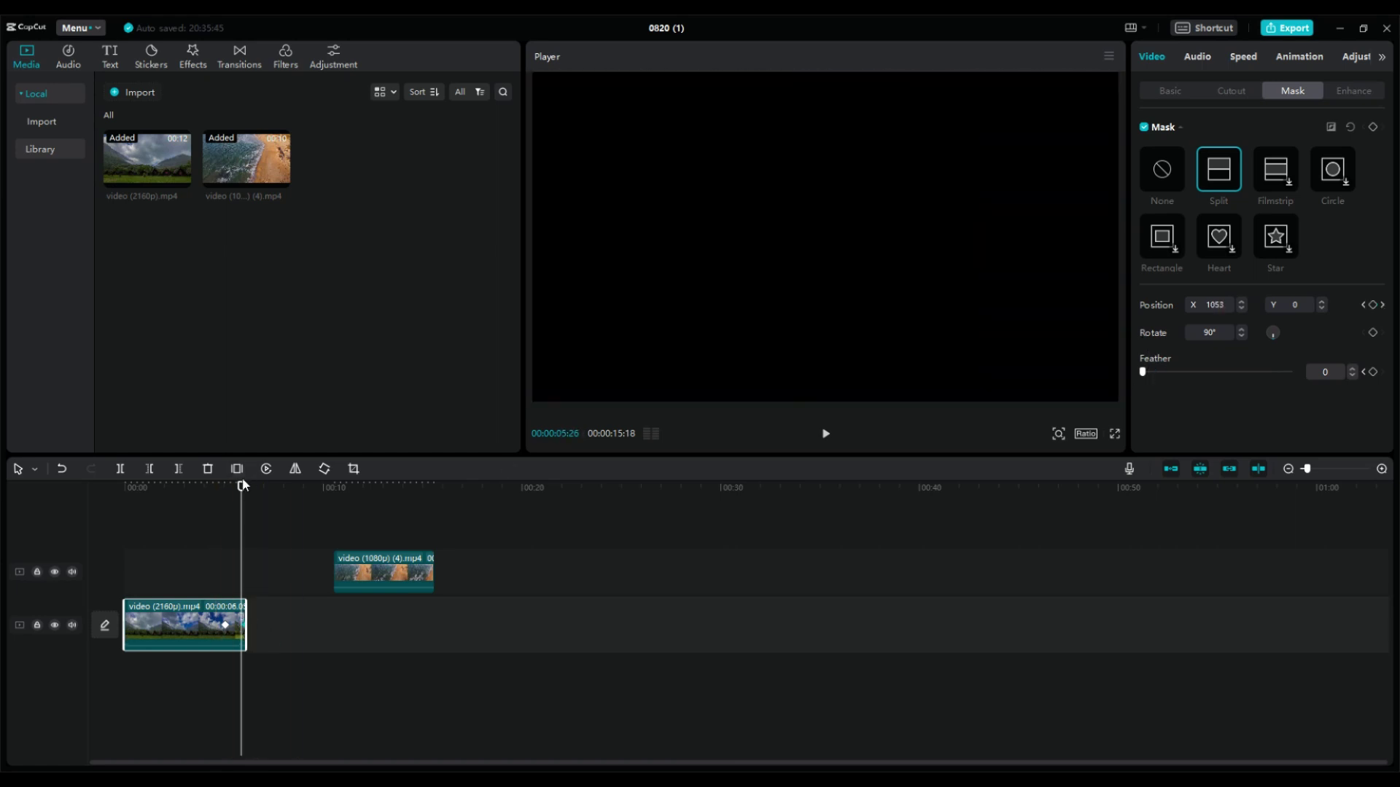
# - Set the cabins clip's mask feather to 100 at the first mask keyframe, 00:00:05:02
pyautogui.moveTo(238, 487); pyautogui.dragTo(226, 488)
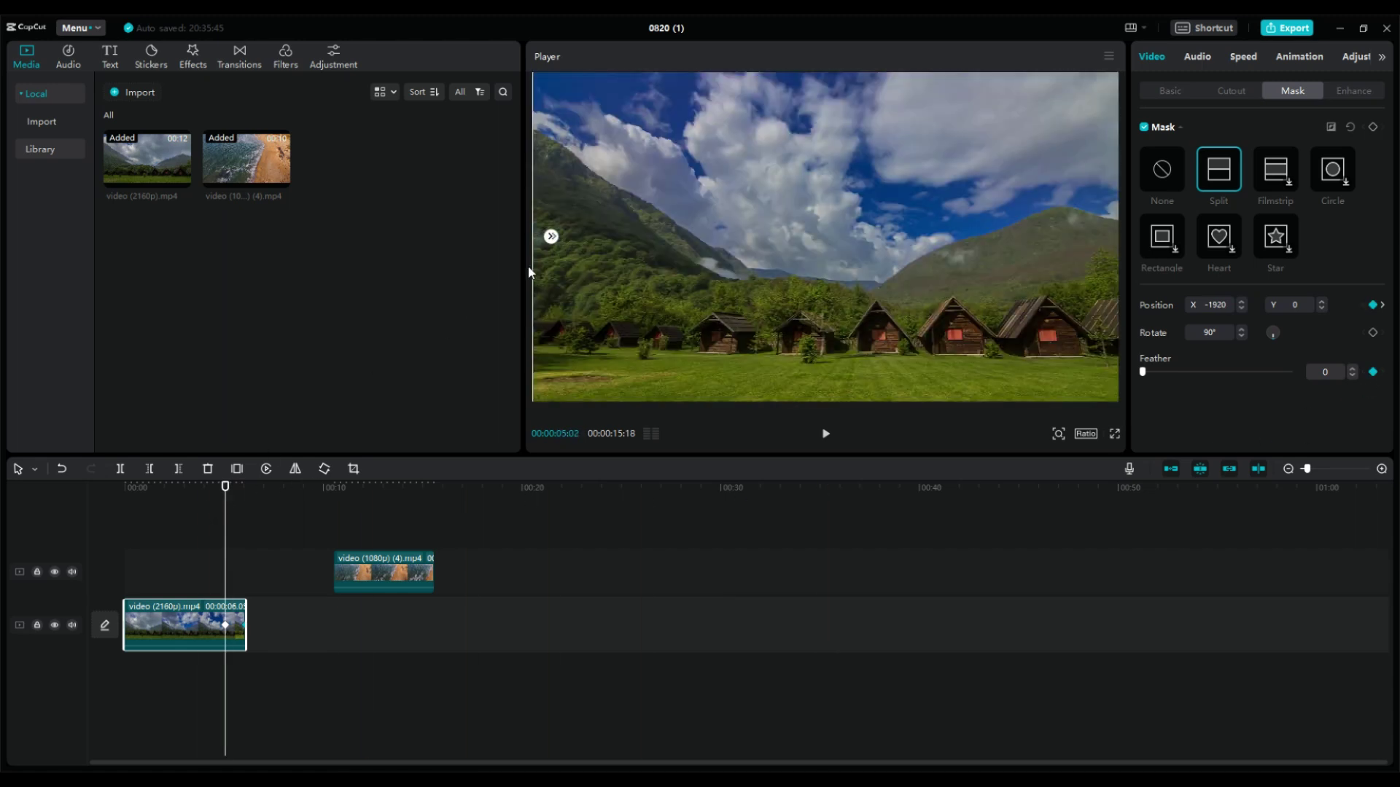
pyautogui.moveTo(551, 236); pyautogui.dragTo(583, 236)
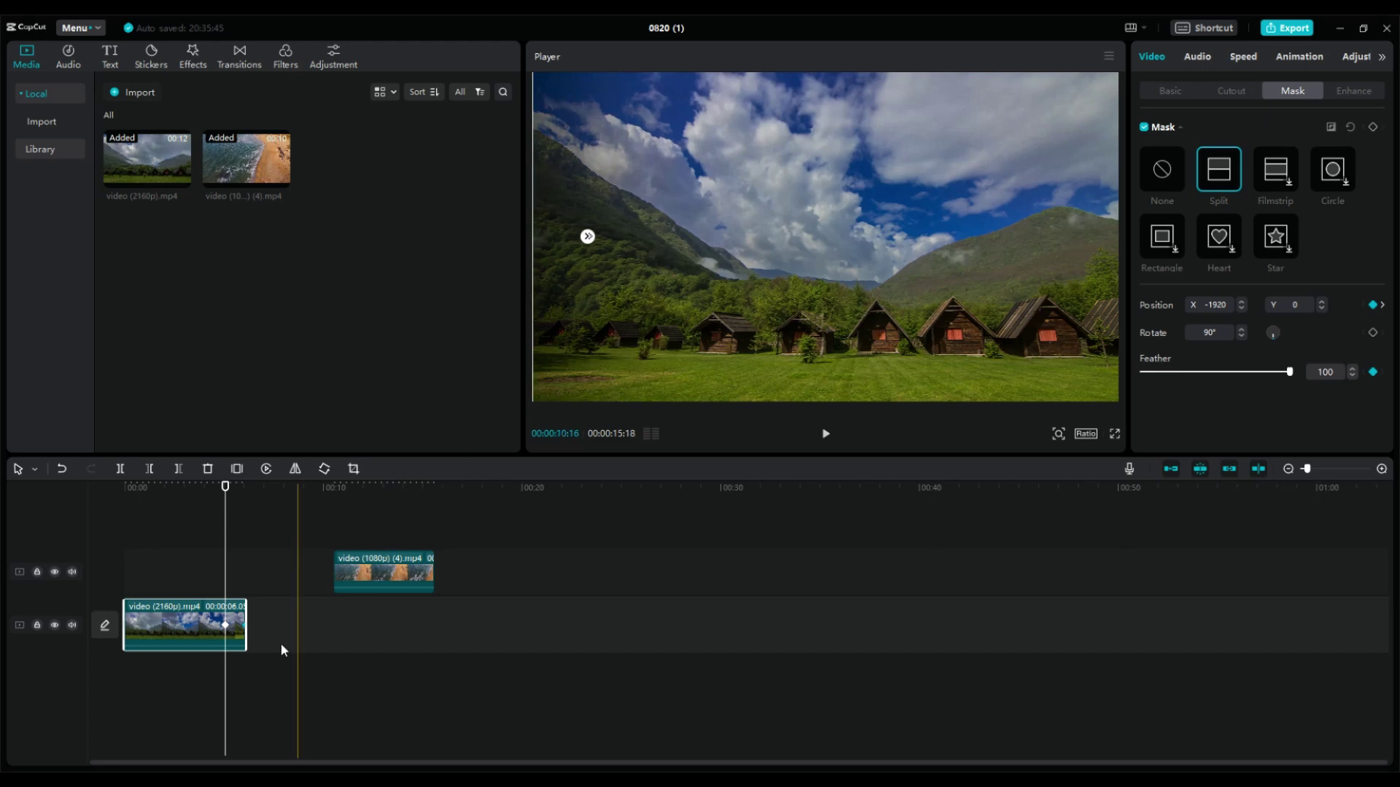
# - Move the cabins clip to the upper track and place the beach clip beneath it from the timeline start, with a length of 00:00:09:06
pyautogui.moveTo(185, 636); pyautogui.dragTo(187, 579)
pyautogui.moveTo(357, 579); pyautogui.dragTo(377, 615)
# - Play the timeline from the start and replay the section around the mask transition
pyautogui.moveTo(200, 485); pyautogui.dragTo(54, 501)
pyautogui.press('space')
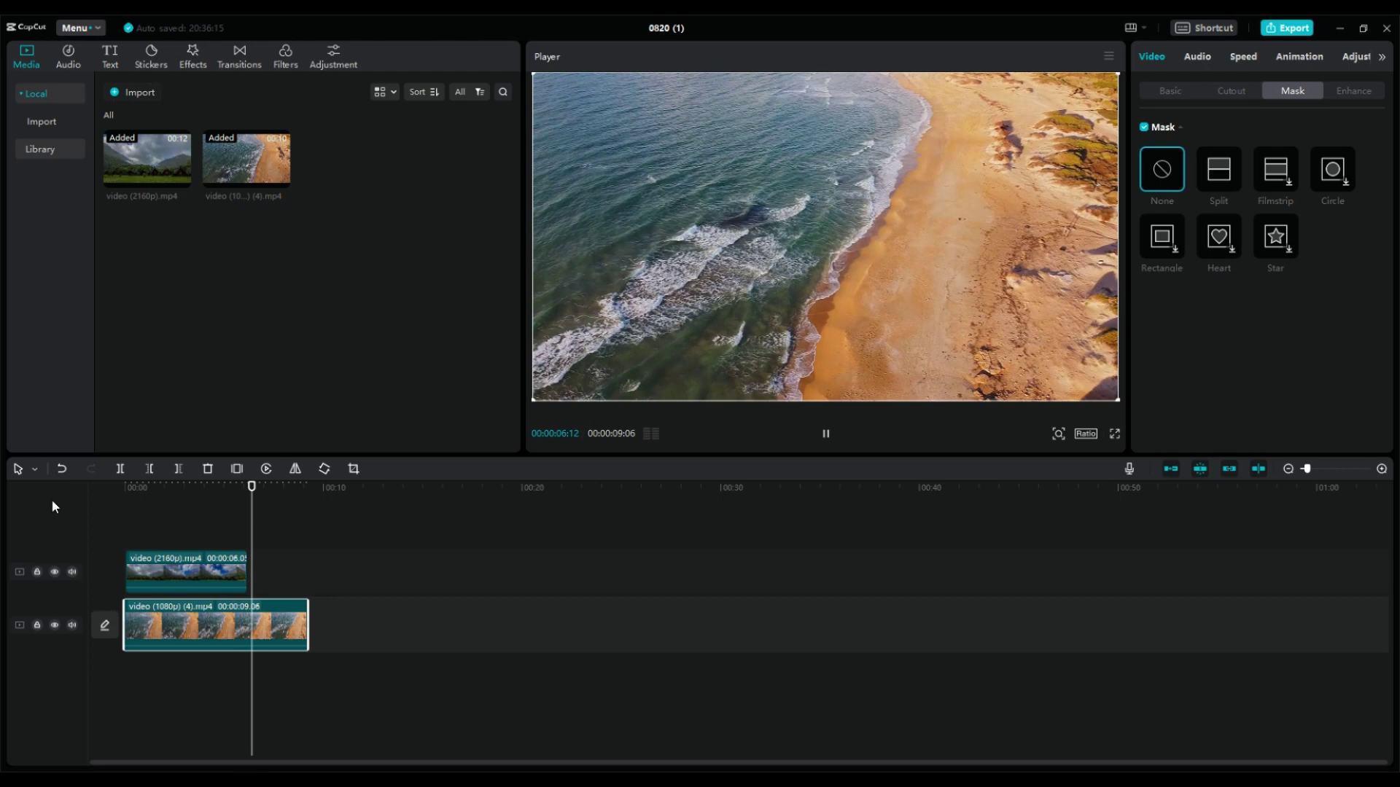
pyautogui.click(226, 486)
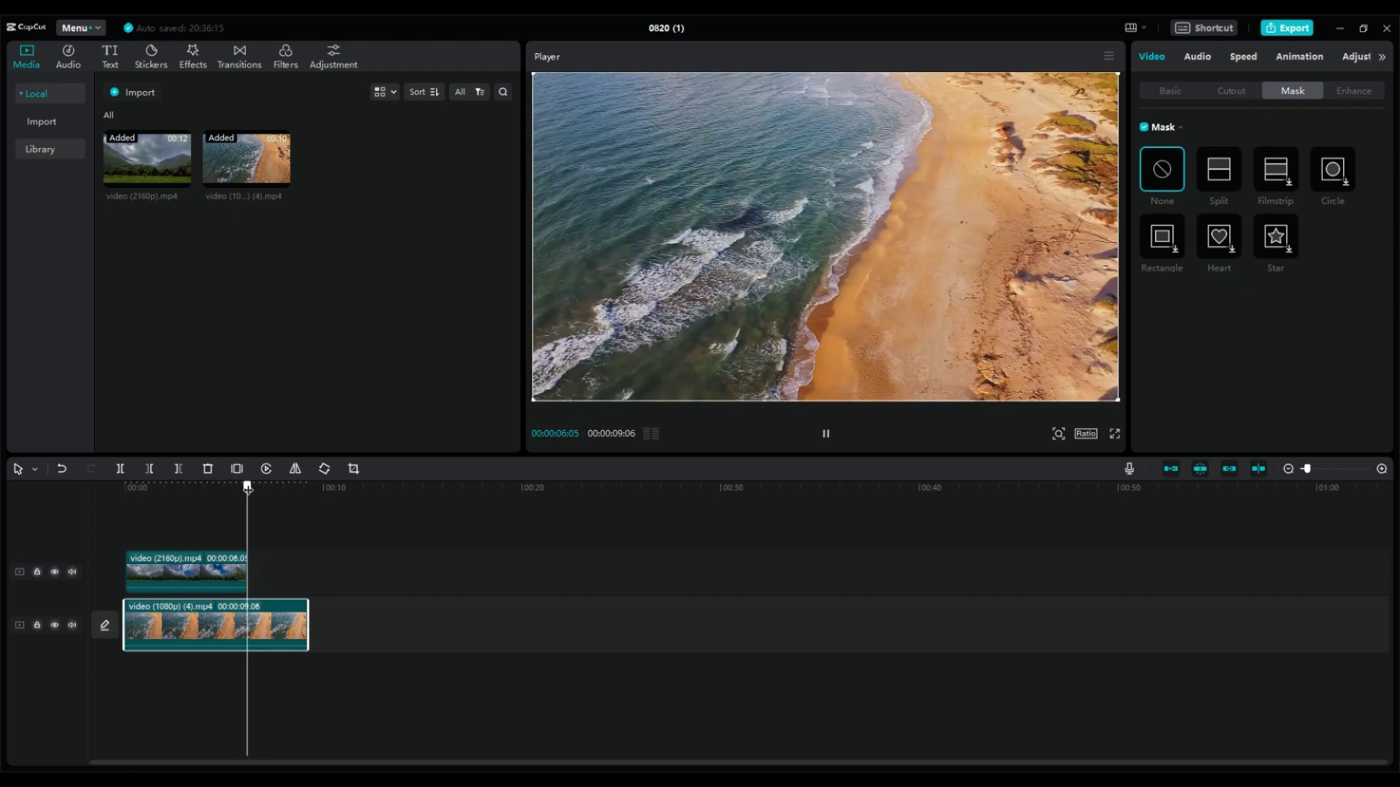
pyautogui.moveTo(230, 498); pyautogui.dragTo(213, 493)
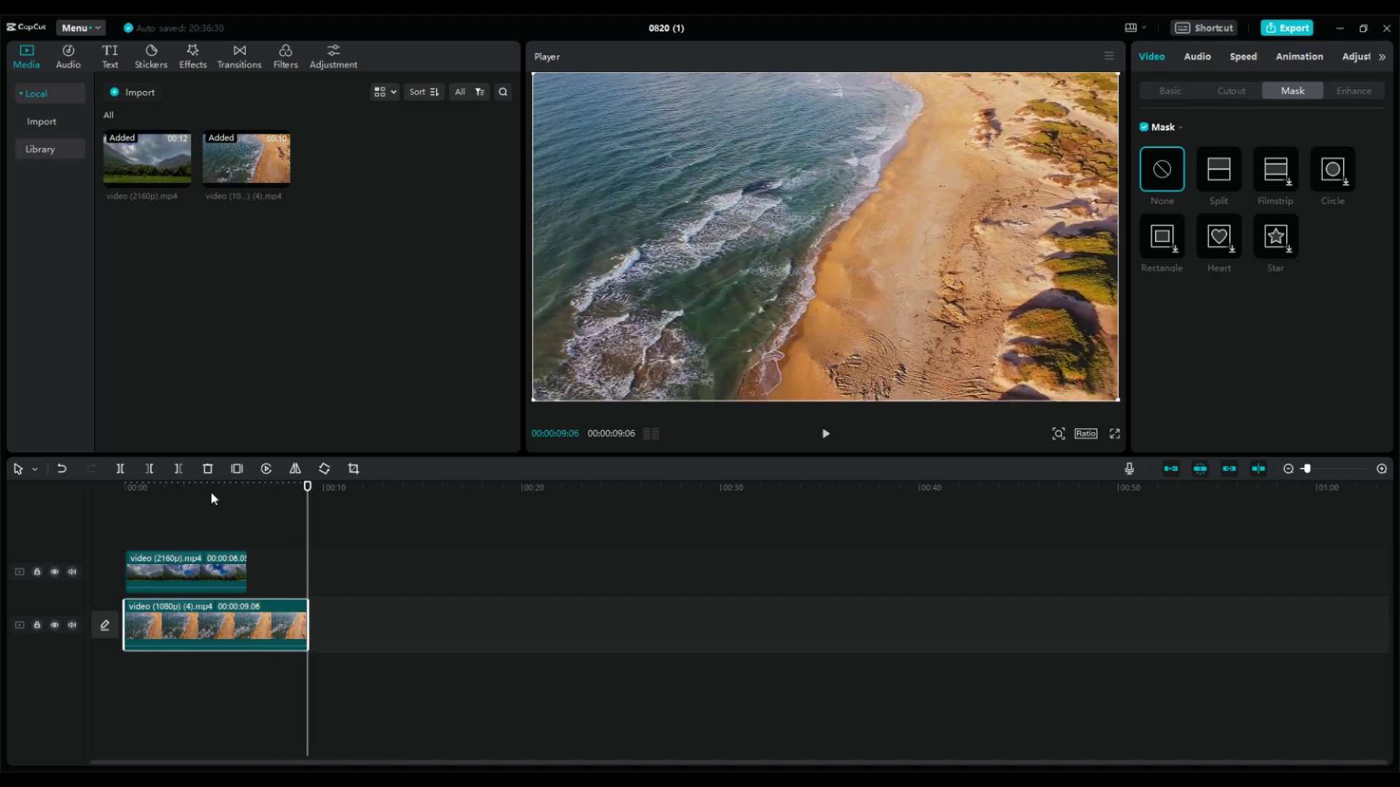
# - Reduce the mask feather of the cabins clip to 31 at its first mask keyframe
pyautogui.moveTo(207, 490)
pyautogui.mouseDown()
pyautogui.moveTo(194, 488)
pyautogui.moveTo(239, 491)
pyautogui.moveTo(227, 499)
pyautogui.mouseUp()
pyautogui.click(230, 572)
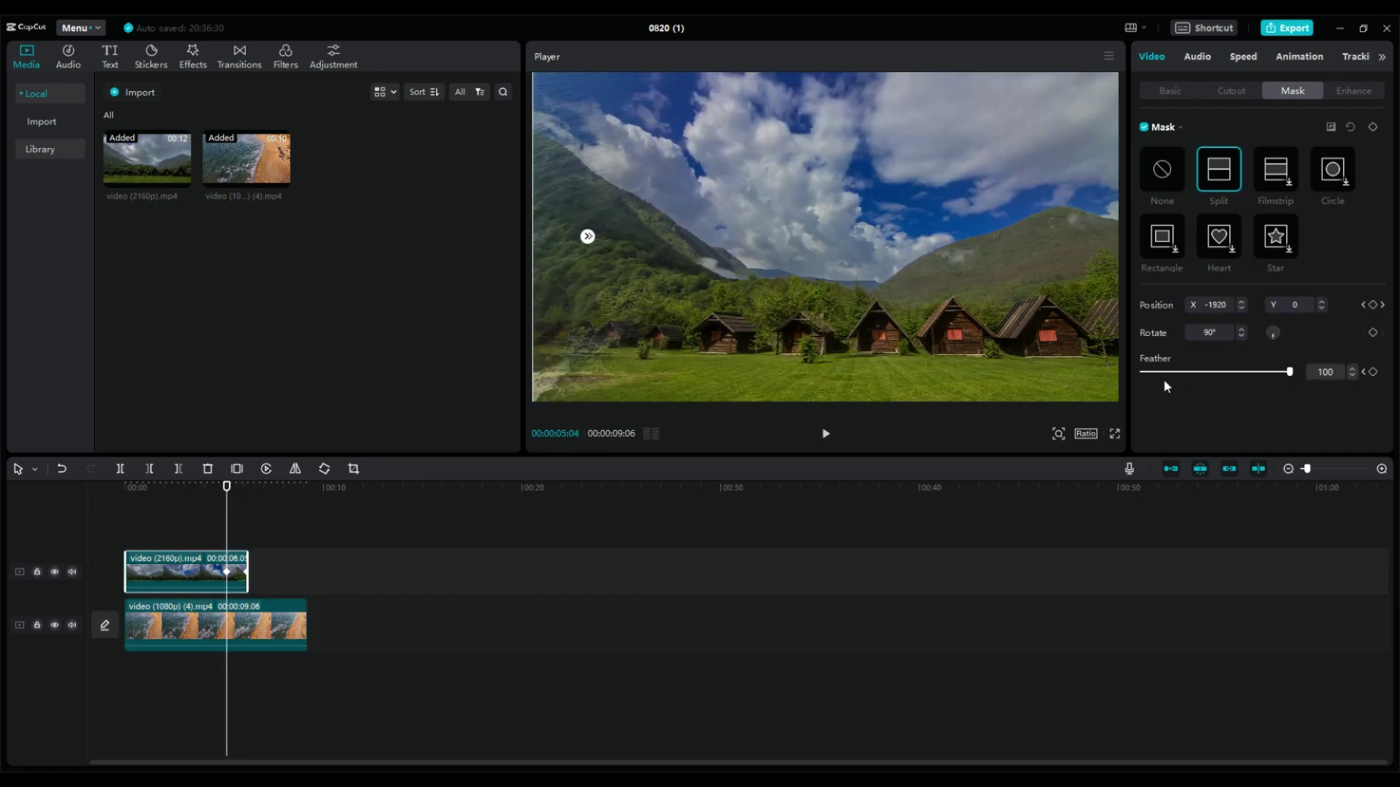
pyautogui.click(1188, 373)
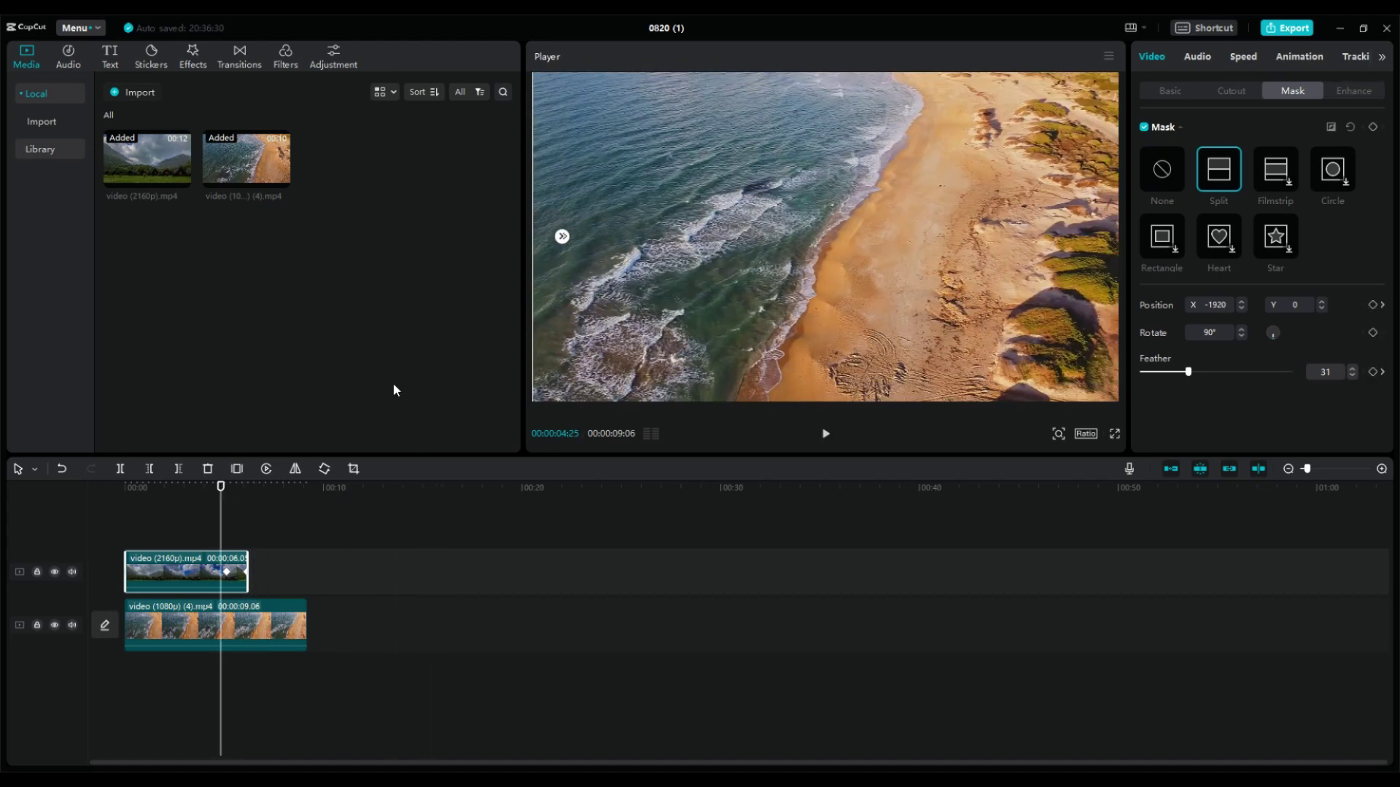
# - Play back the softened mask wipe and replay it from about 00:00:04:04 with no clip selected
pyautogui.press('space')
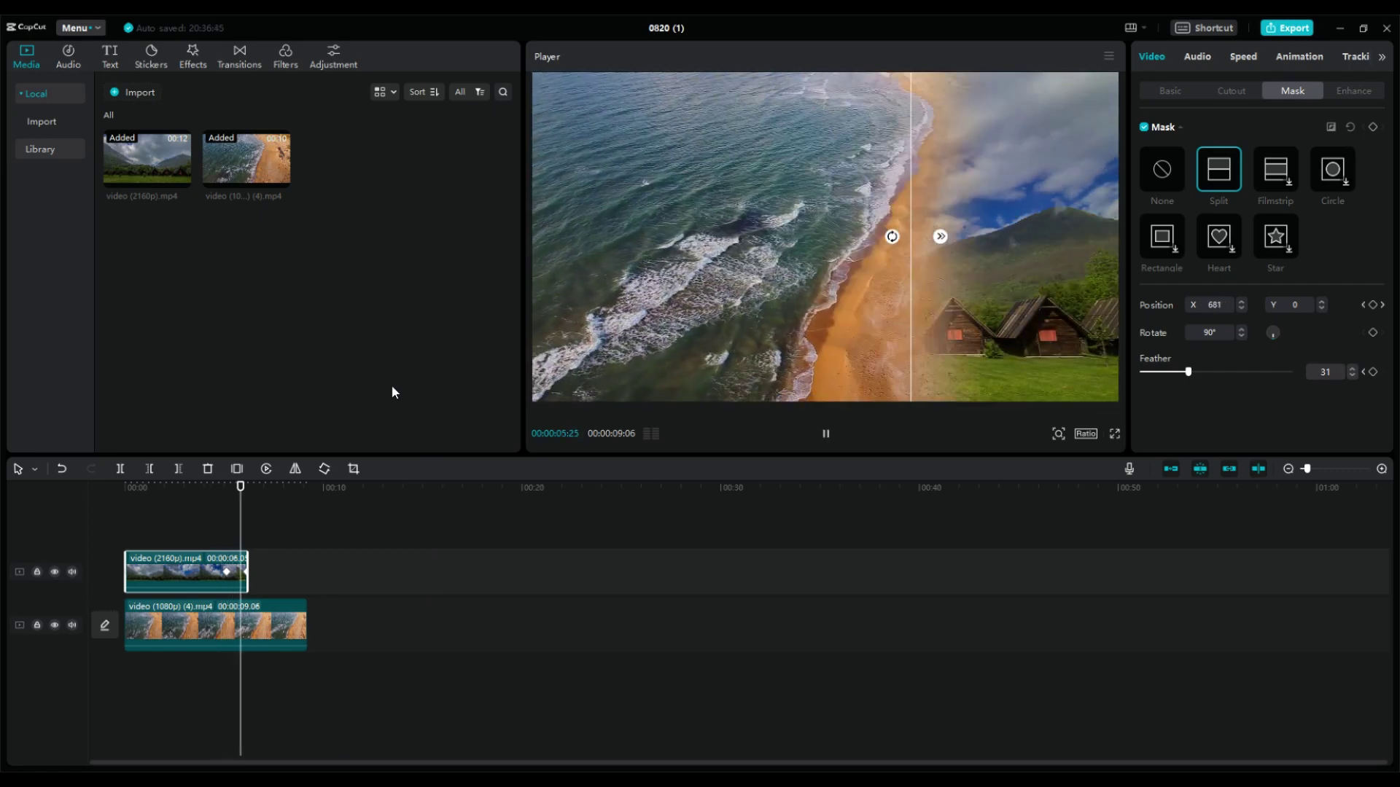
pyautogui.click(283, 522)
pyautogui.click(210, 486)
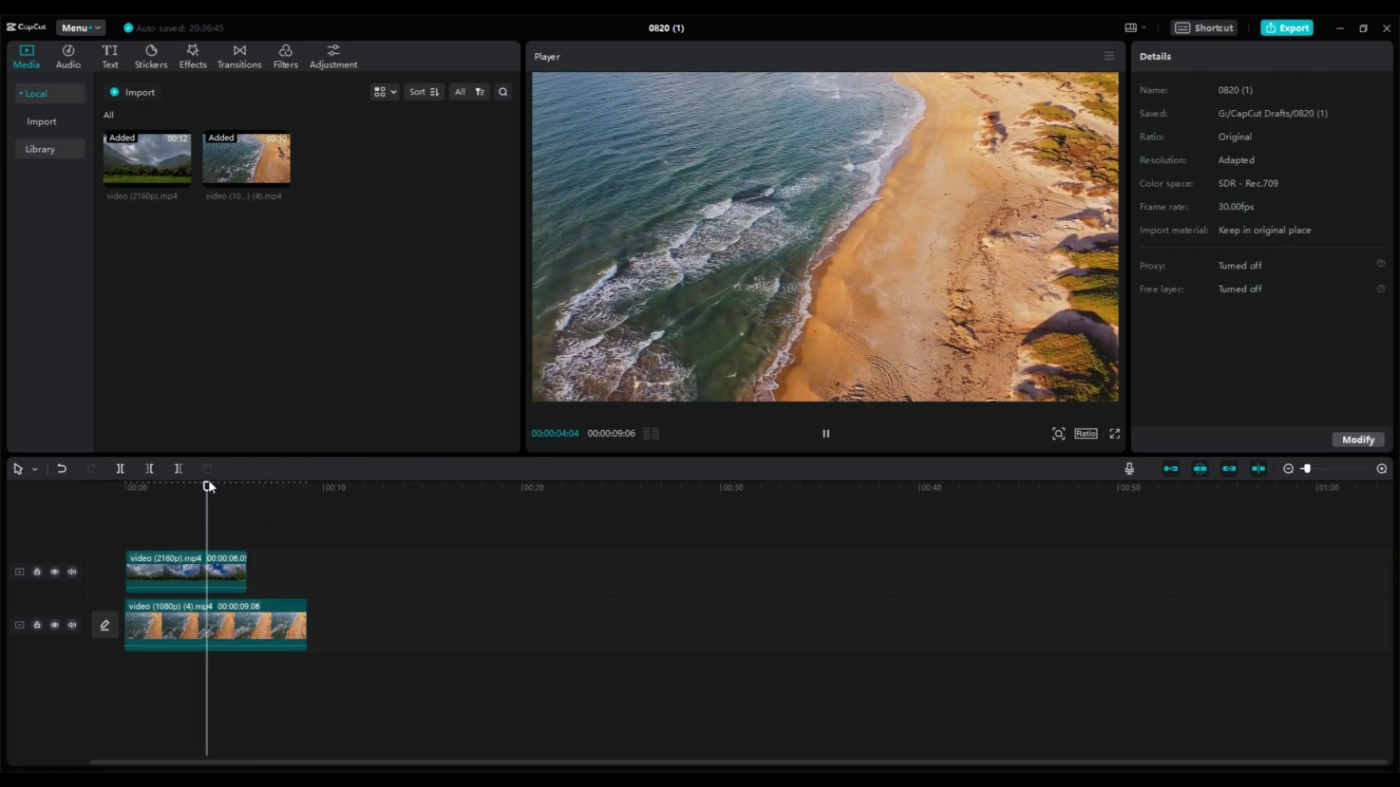